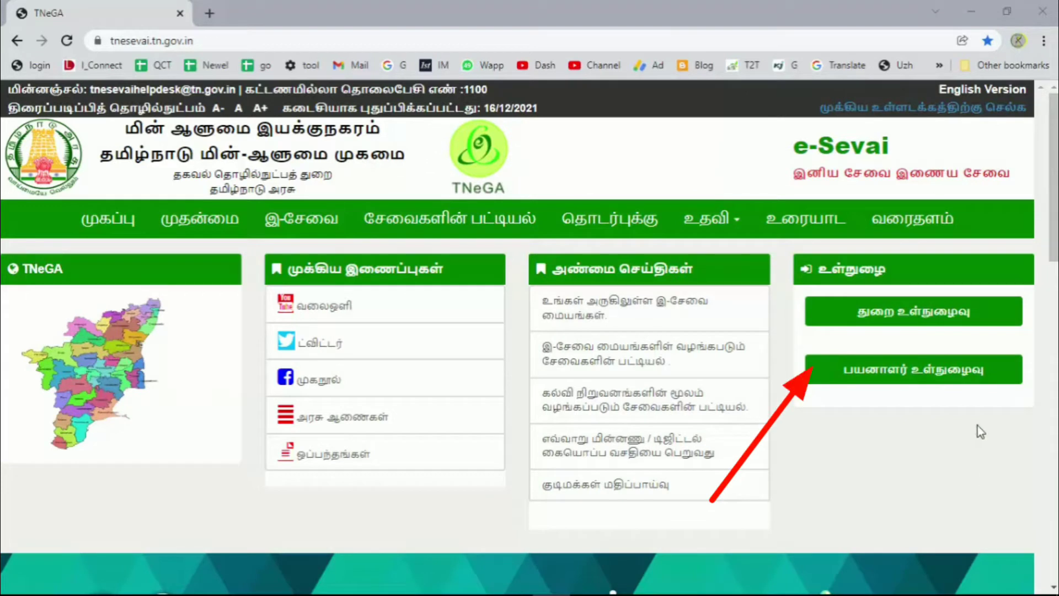
Sign in as a citizen with the captcha and show page 2 of Revenue Department services.
{"action": "left_click", "coordinate": [909, 373]}
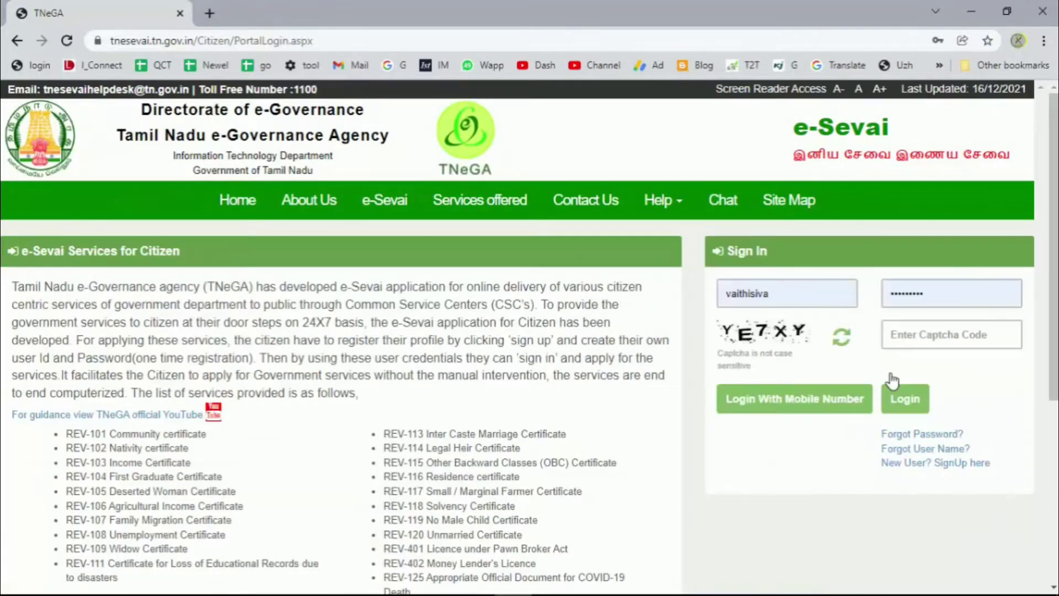
{"action": "left_click", "coordinate": [913, 335]}
{"action": "type", "text": "ye7"}
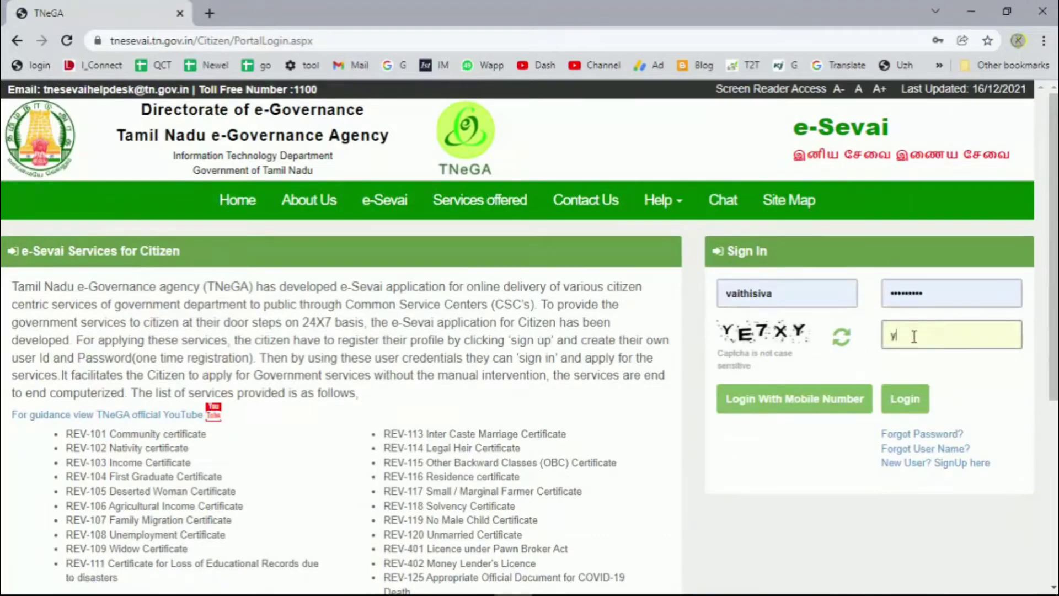
{"action": "type", "text": "xy"}
{"action": "left_click", "coordinate": [907, 408]}
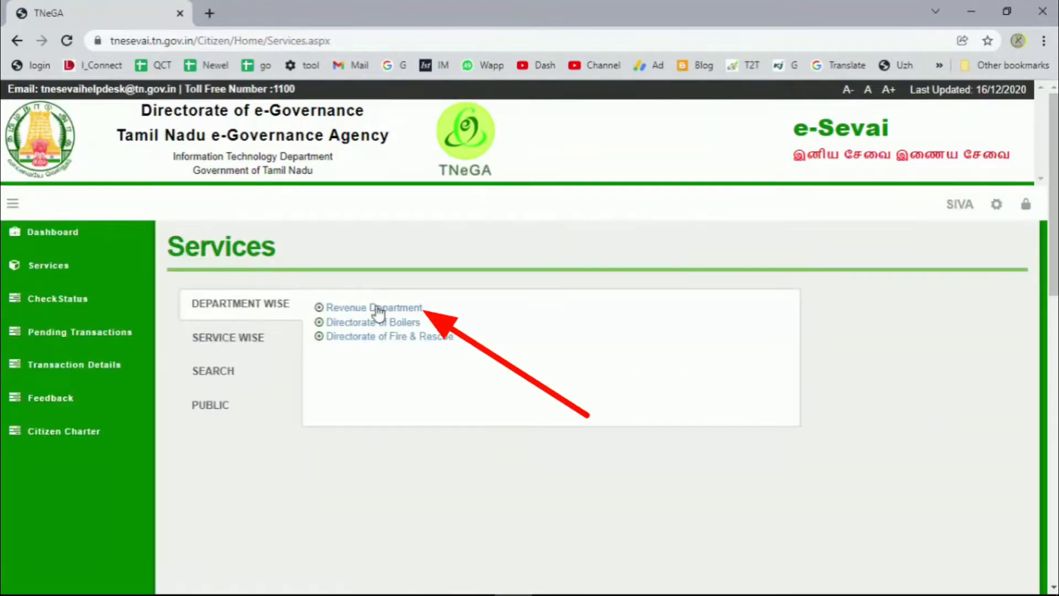
{"action": "left_click", "coordinate": [388, 312]}
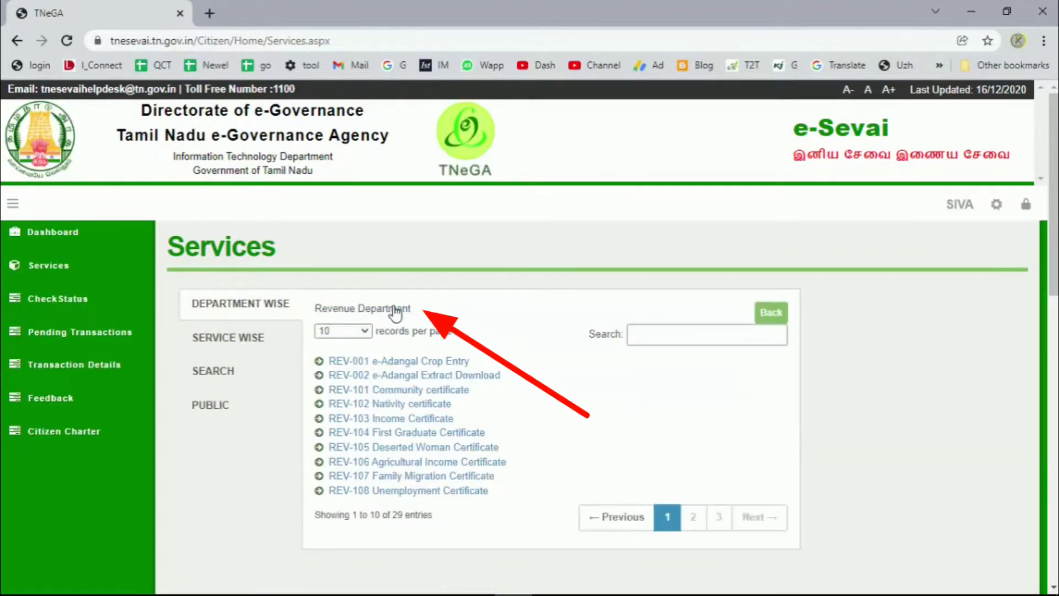
{"action": "left_click", "coordinate": [695, 518]}
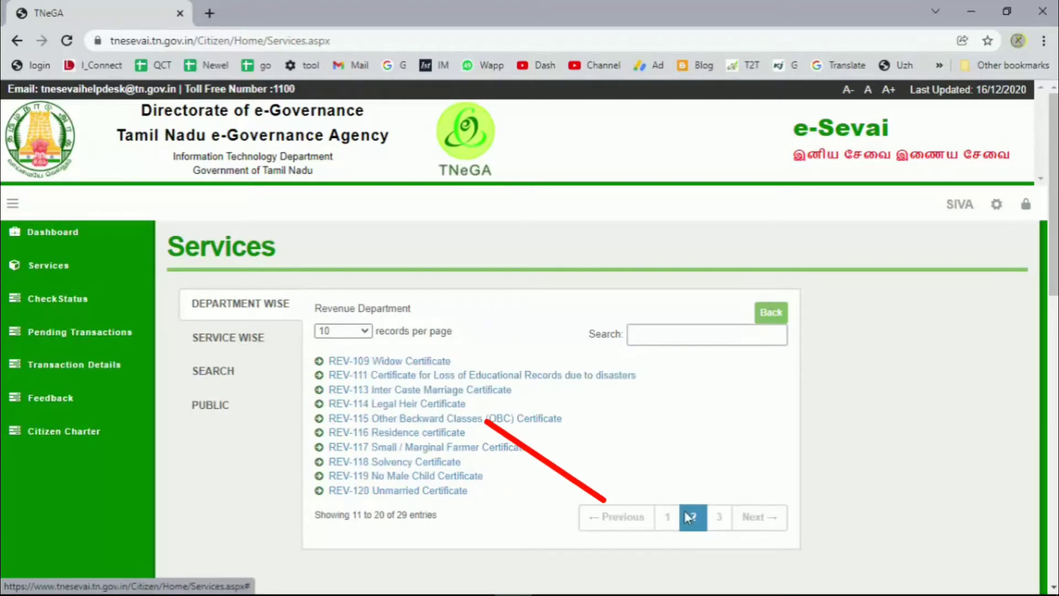
Open REV-114 Legal Heir Certificate full-window and review the supporting documents and Rs. 60.0 fee.
{"action": "left_click", "coordinate": [443, 410]}
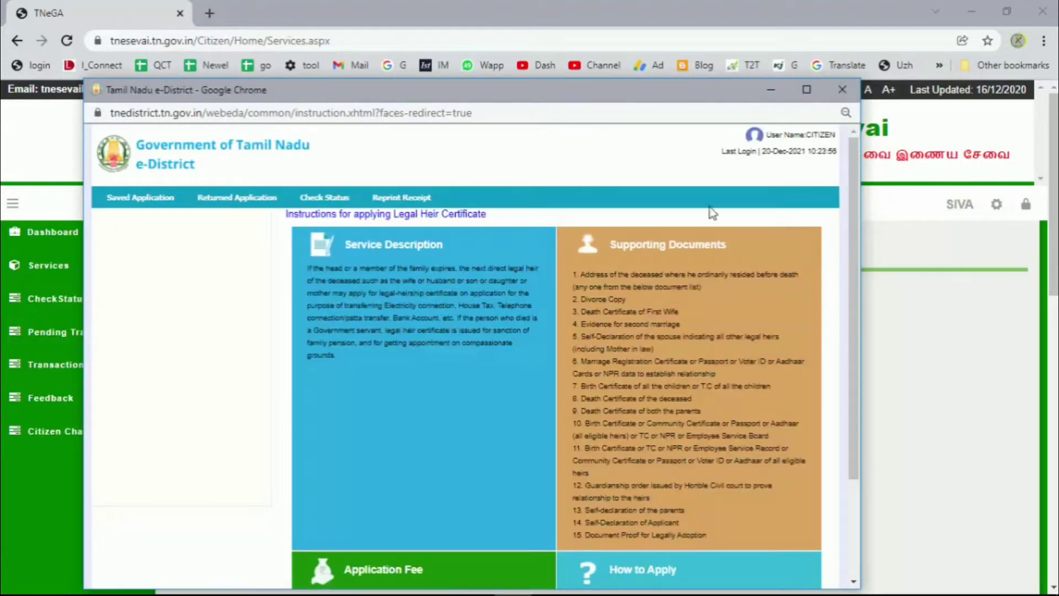
{"action": "left_click", "coordinate": [807, 90]}
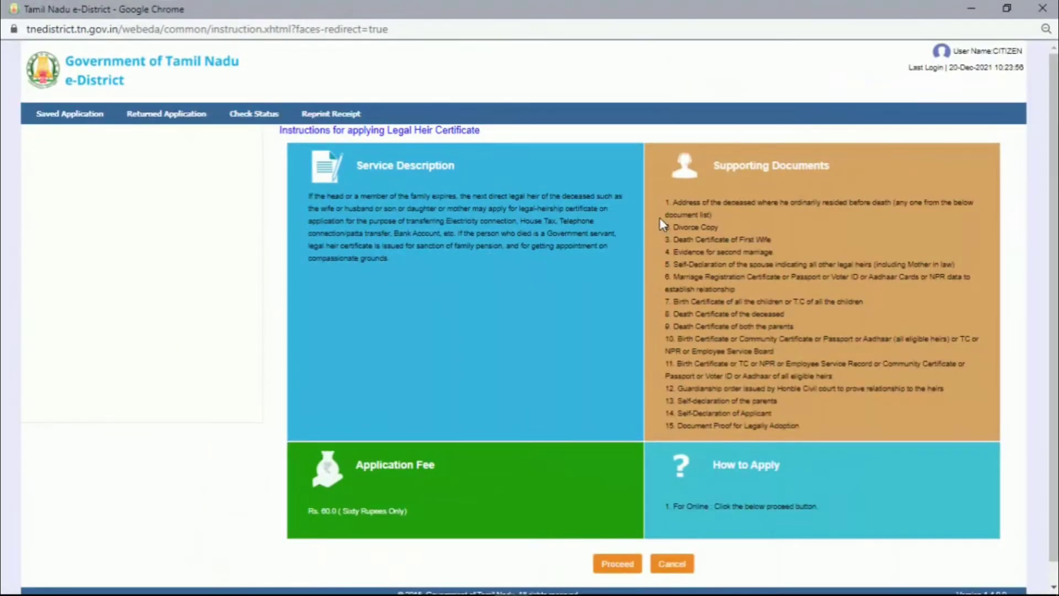
{"action": "left_click_drag", "start_coordinate": [672, 202], "coordinate": [807, 426]}
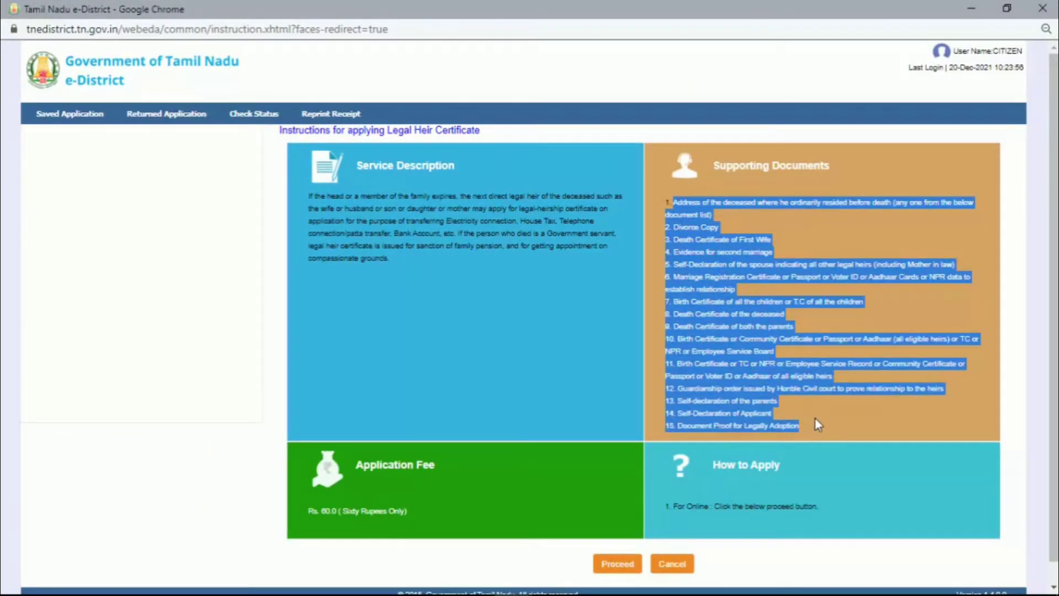
{"action": "left_click", "coordinate": [824, 316]}
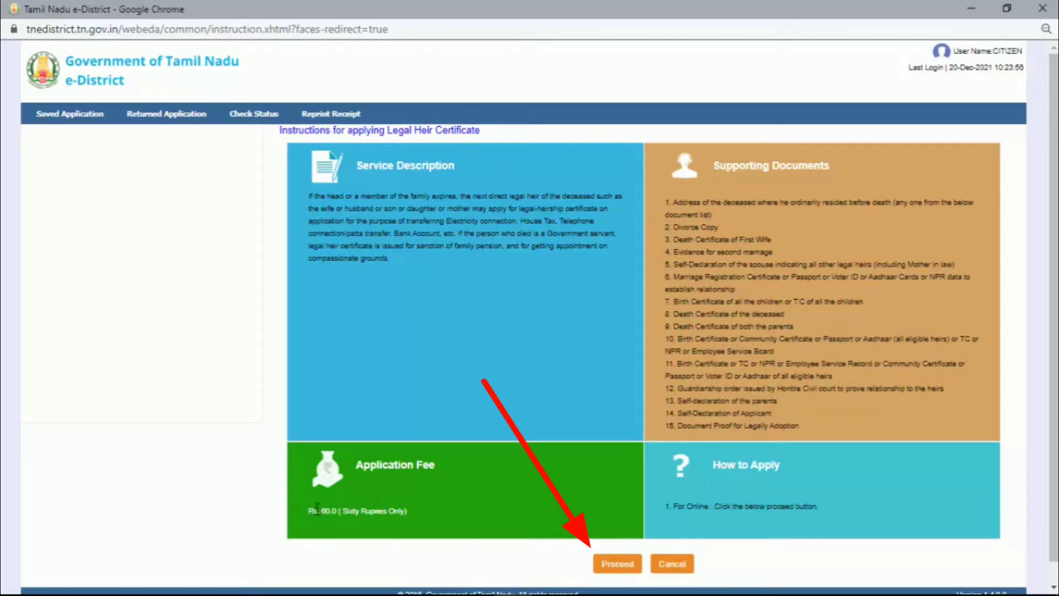
{"action": "left_click_drag", "start_coordinate": [308, 512], "coordinate": [386, 518]}
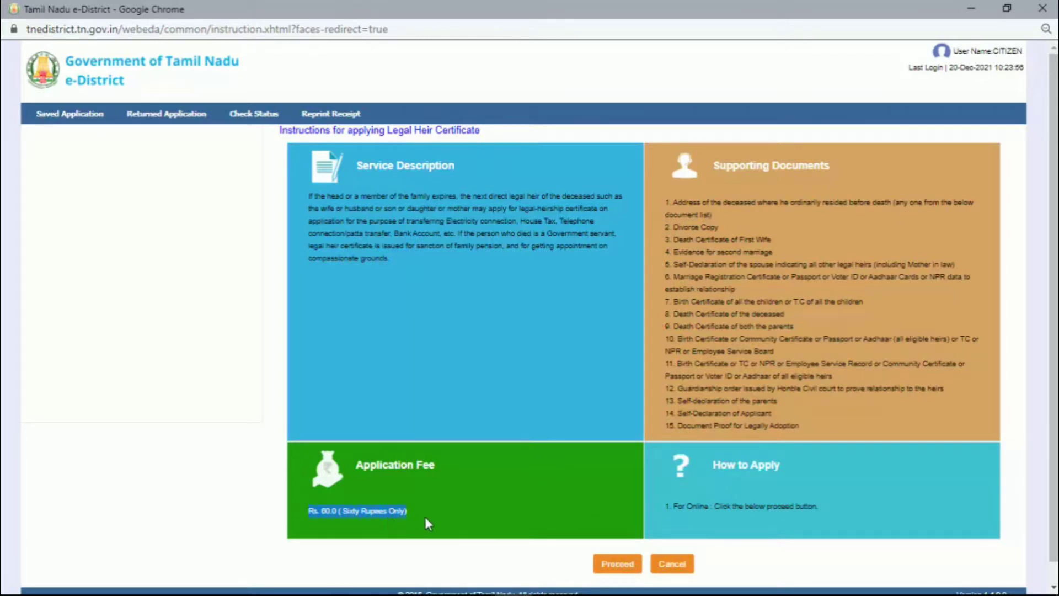
{"action": "left_click", "coordinate": [443, 517]}
Proceed to applicant verification and fill in the applicant's mobile and Aadhaar numbers.
{"action": "left_click", "coordinate": [617, 564]}
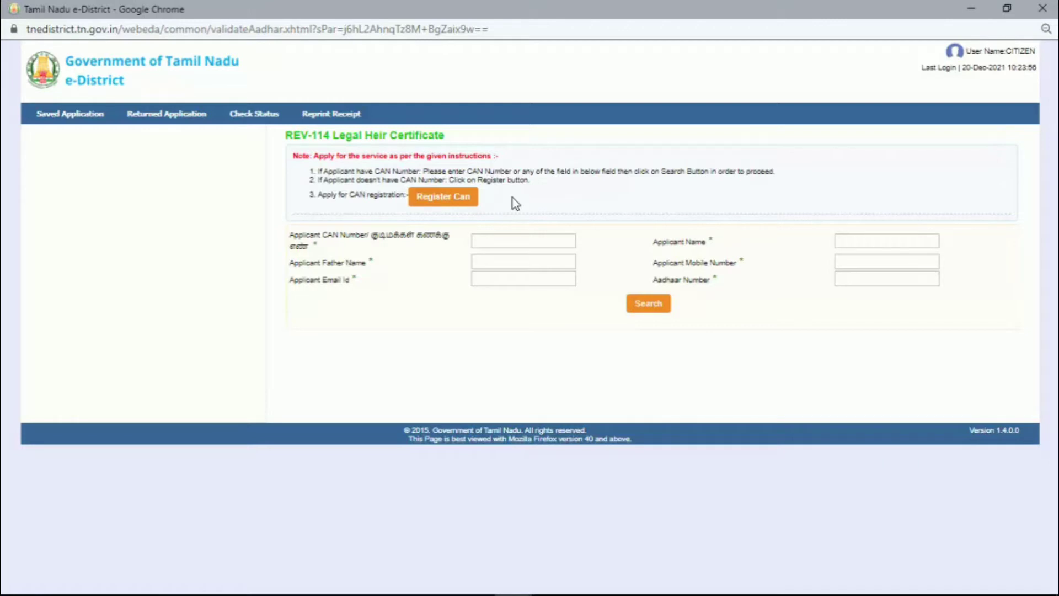
{"action": "left_click", "coordinate": [511, 243]}
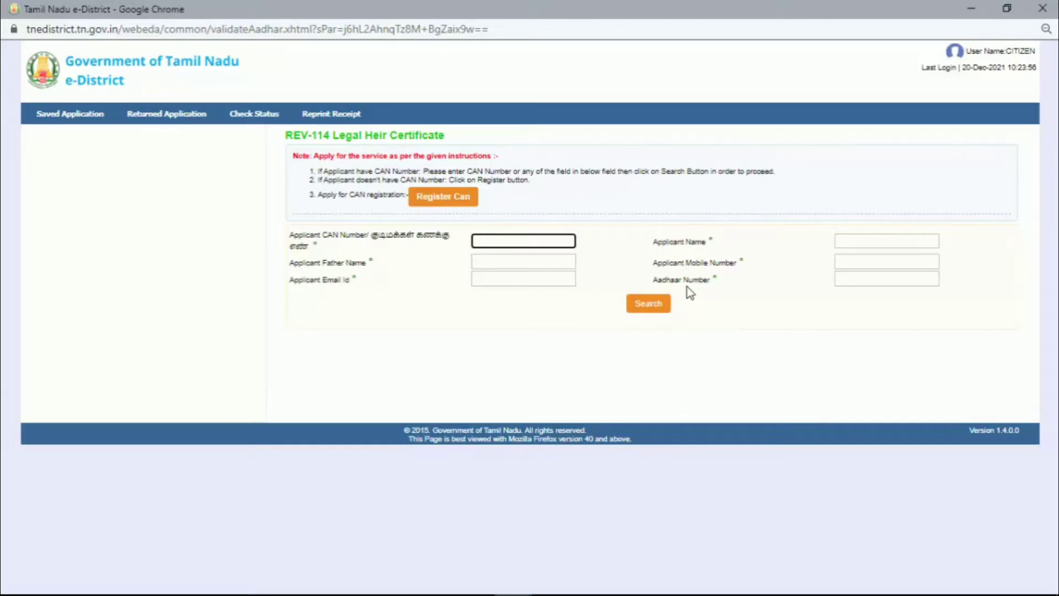
{"action": "left_click_drag", "start_coordinate": [652, 263], "coordinate": [760, 270]}
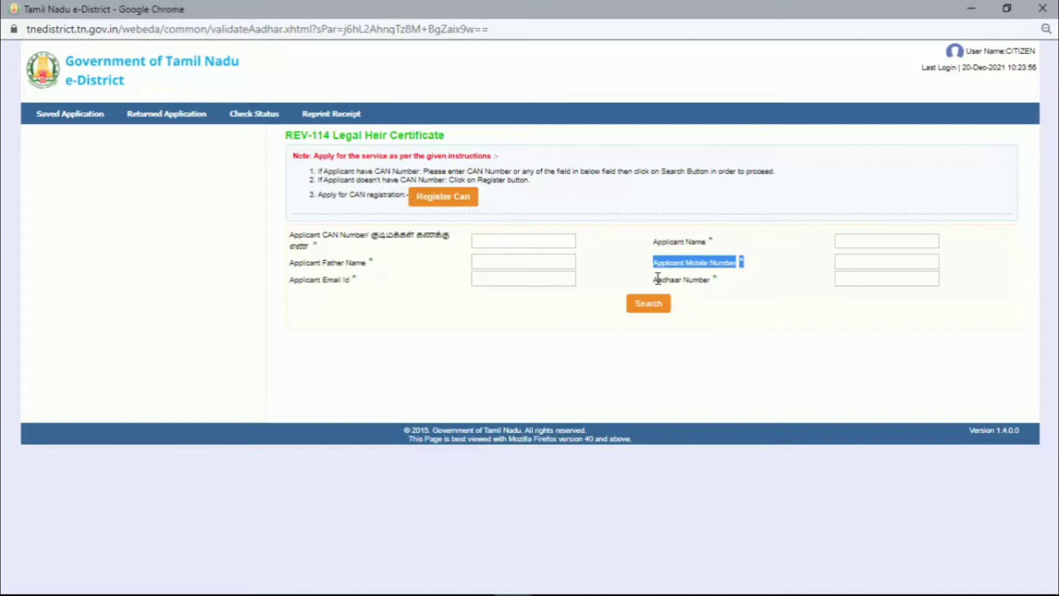
{"action": "left_click_drag", "start_coordinate": [654, 279], "coordinate": [736, 284]}
{"action": "left_click", "coordinate": [898, 293]}
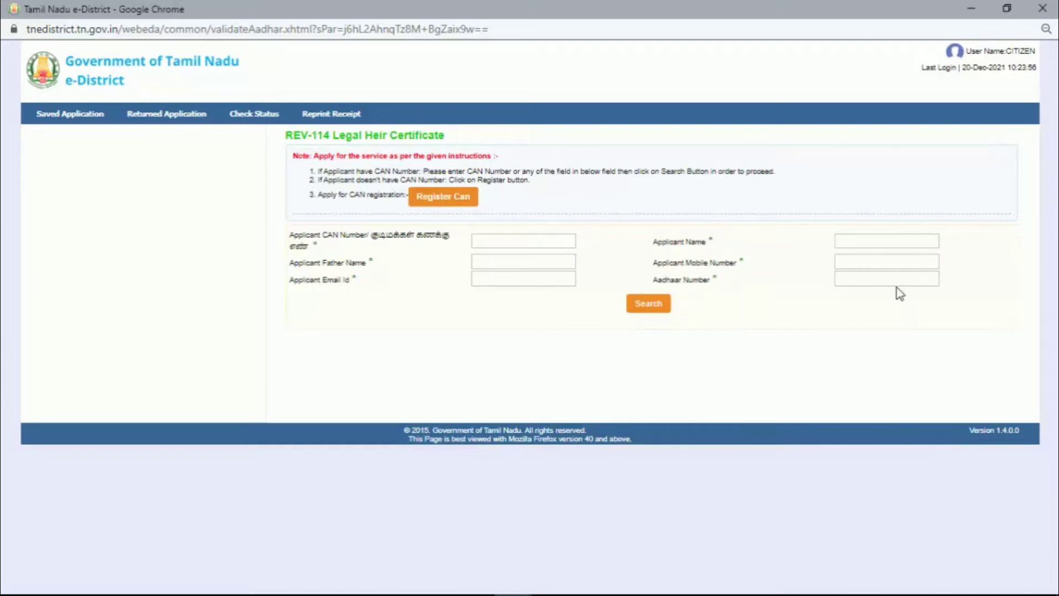
{"action": "left_click", "coordinate": [894, 266]}
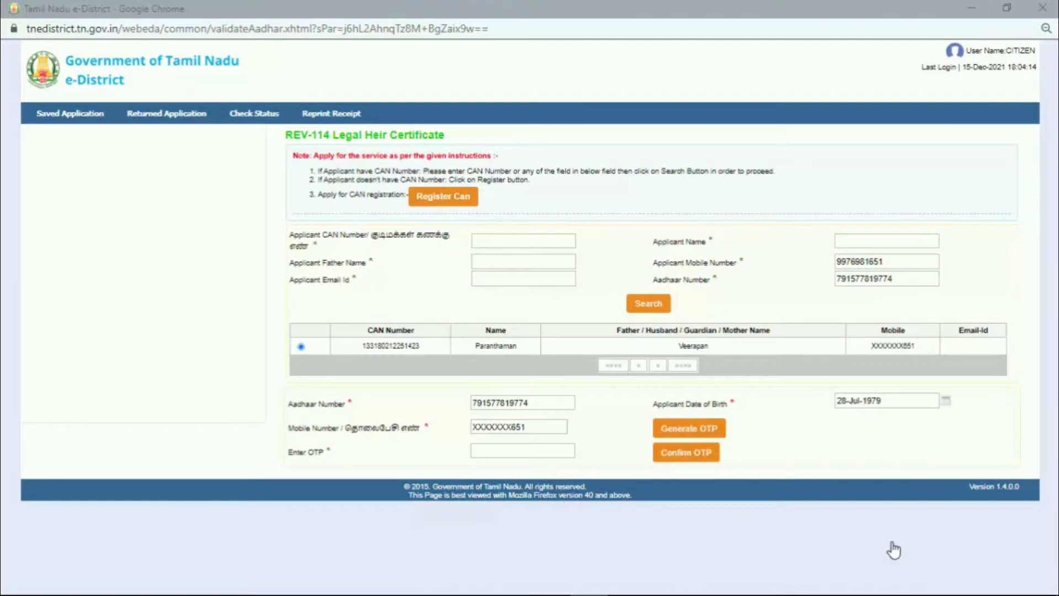
Generate an OTP for the applicant's CAN record and confirm the received code.
{"action": "left_click", "coordinate": [700, 436]}
{"action": "left_click", "coordinate": [701, 436]}
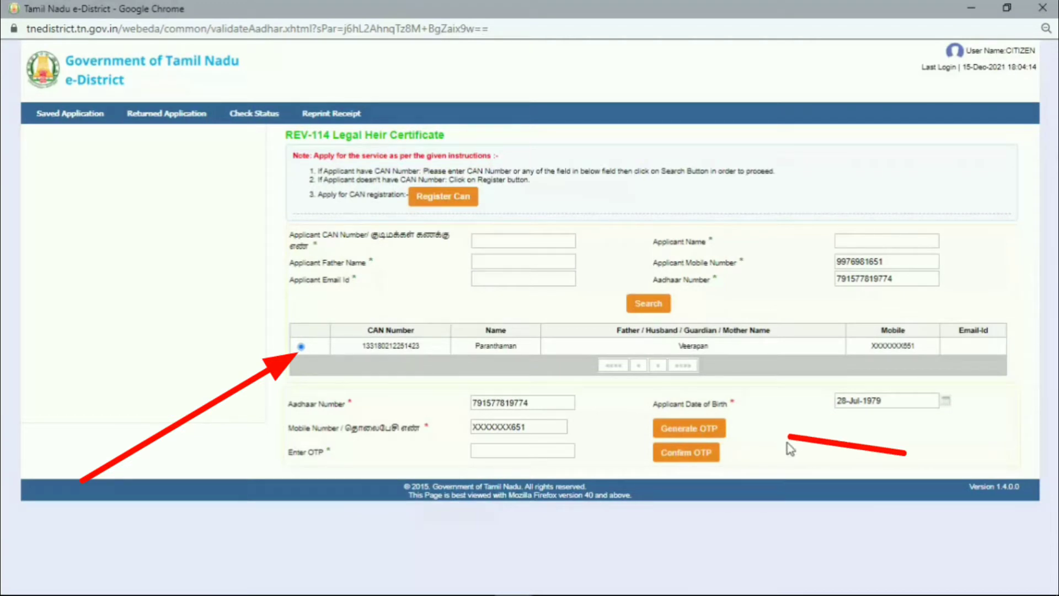
{"action": "left_click", "coordinate": [567, 451]}
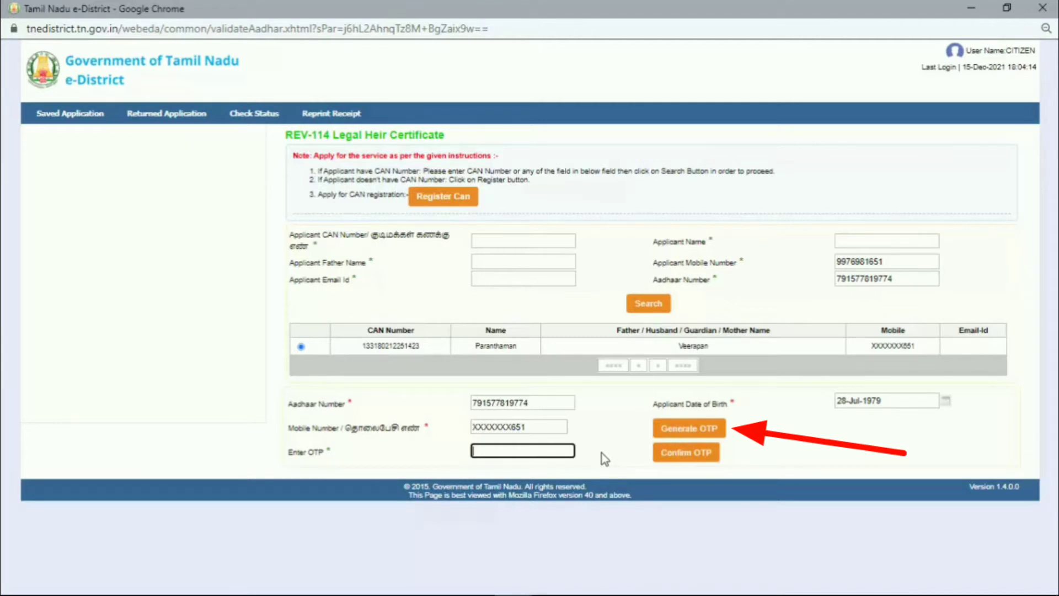
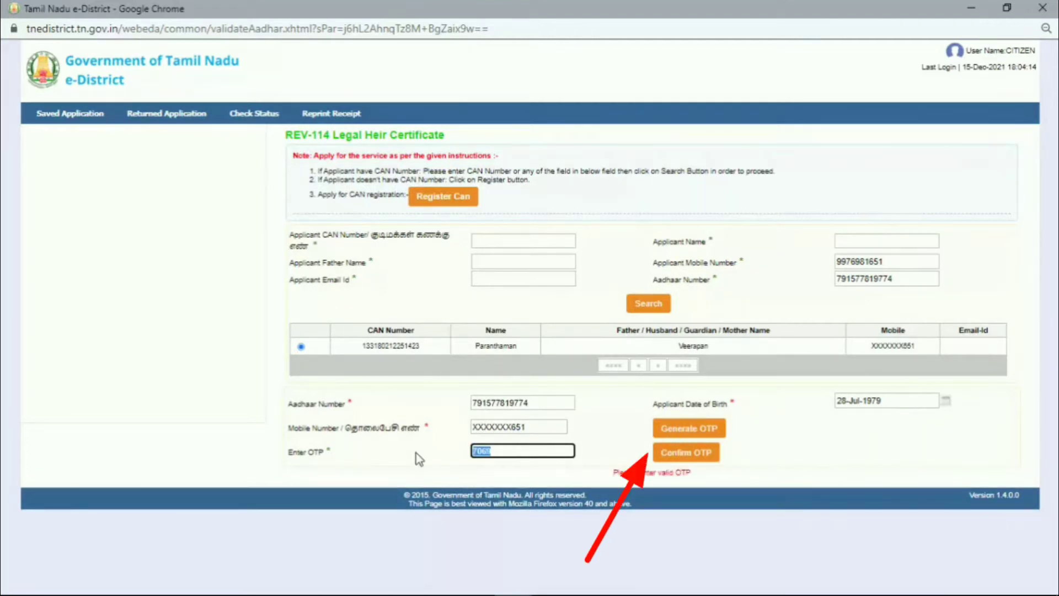
{"action": "left_click", "coordinate": [690, 455]}
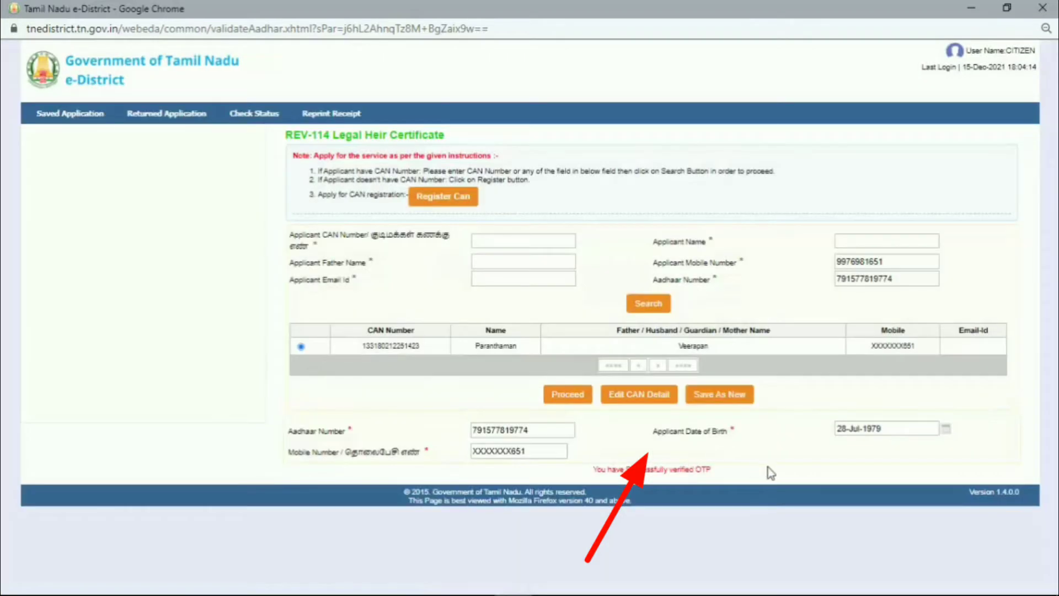
Open the application form, set Category of Applicant to Major Children, and scroll to Deceased Details.
{"action": "left_click", "coordinate": [566, 396]}
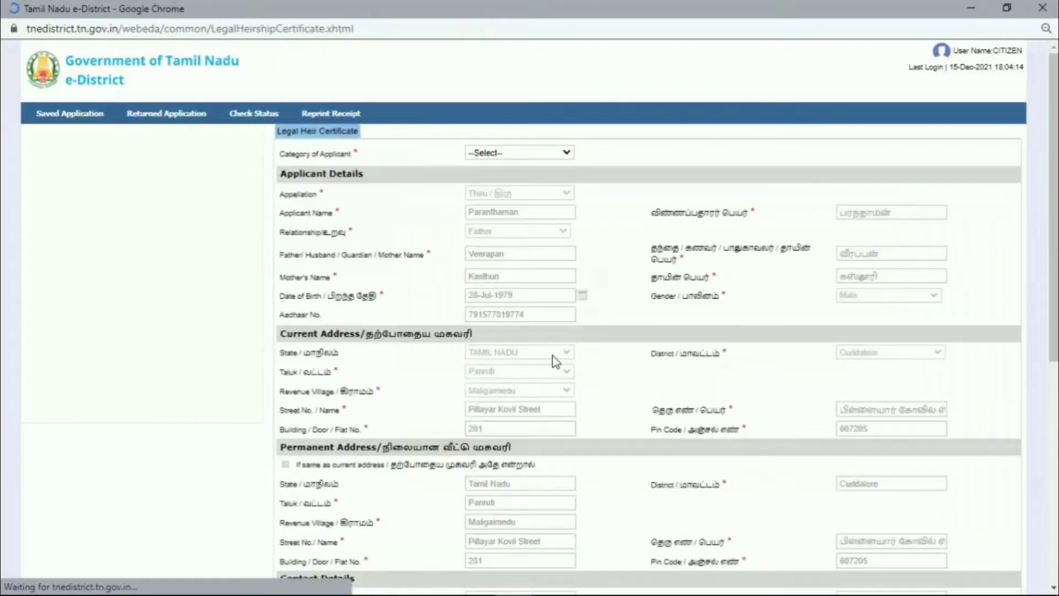
{"action": "left_click", "coordinate": [550, 155]}
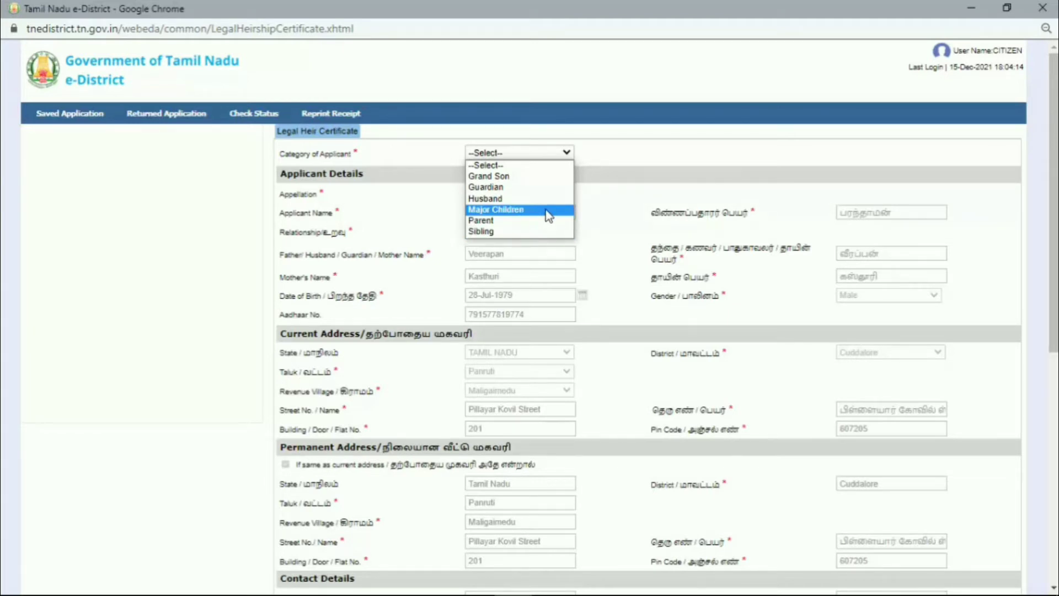
{"action": "left_click", "coordinate": [548, 215]}
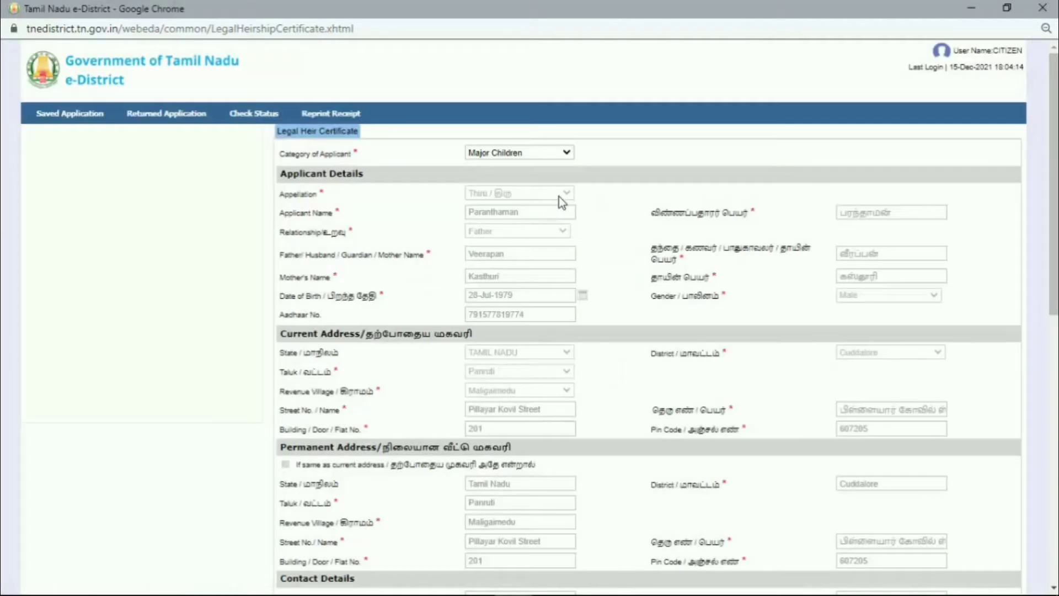
{"action": "scroll", "coordinate": [560, 204], "scroll_direction": "down", "scroll_amount": 4}
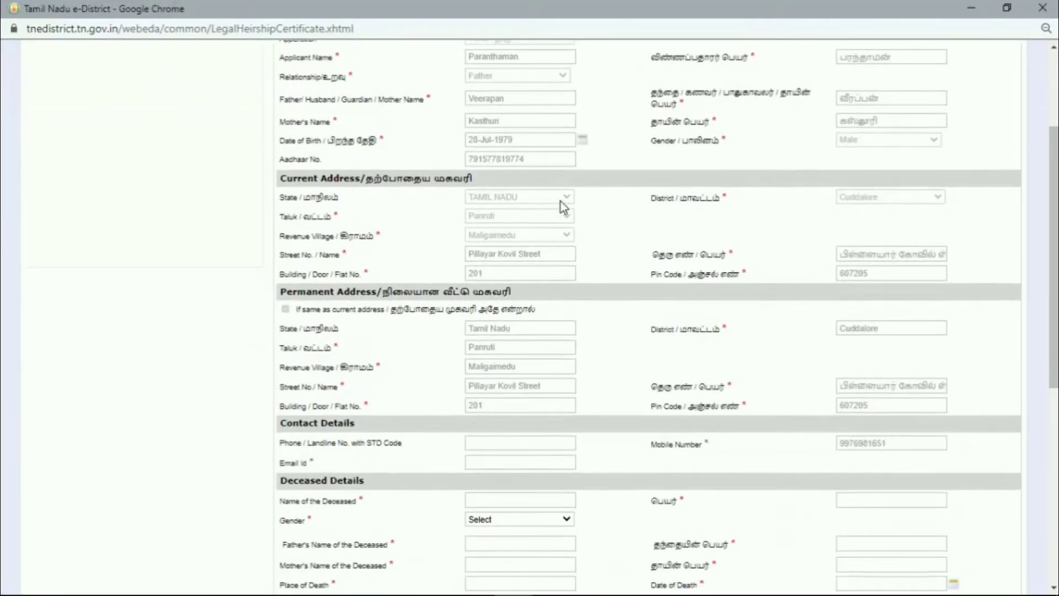
{"action": "scroll", "coordinate": [560, 203], "scroll_direction": "down", "scroll_amount": 1}
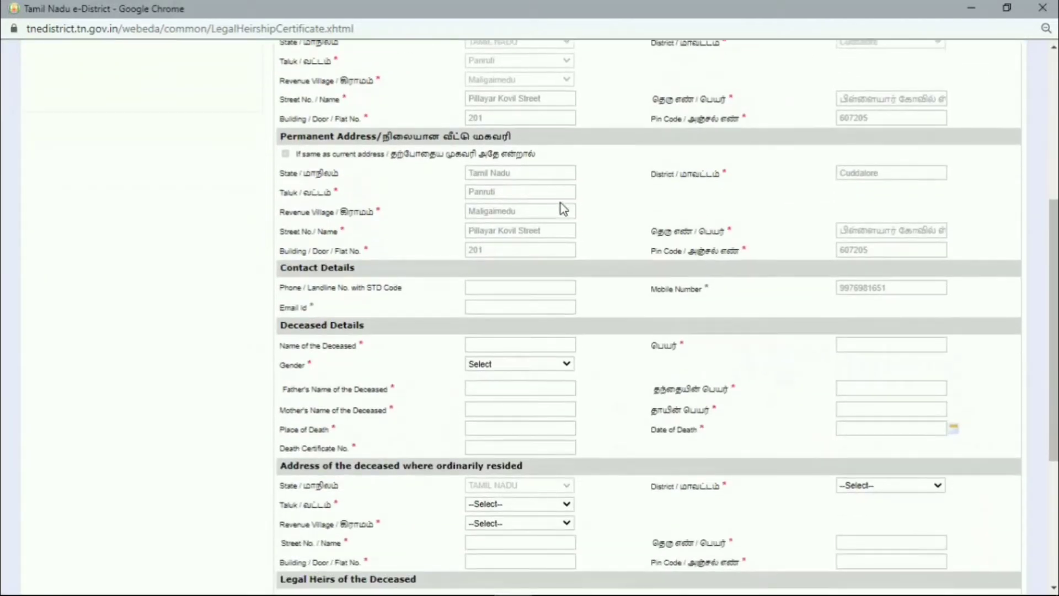
{"action": "scroll", "coordinate": [561, 203], "scroll_direction": "down", "scroll_amount": 1}
{"action": "scroll", "coordinate": [560, 203], "scroll_direction": "down", "scroll_amount": 1}
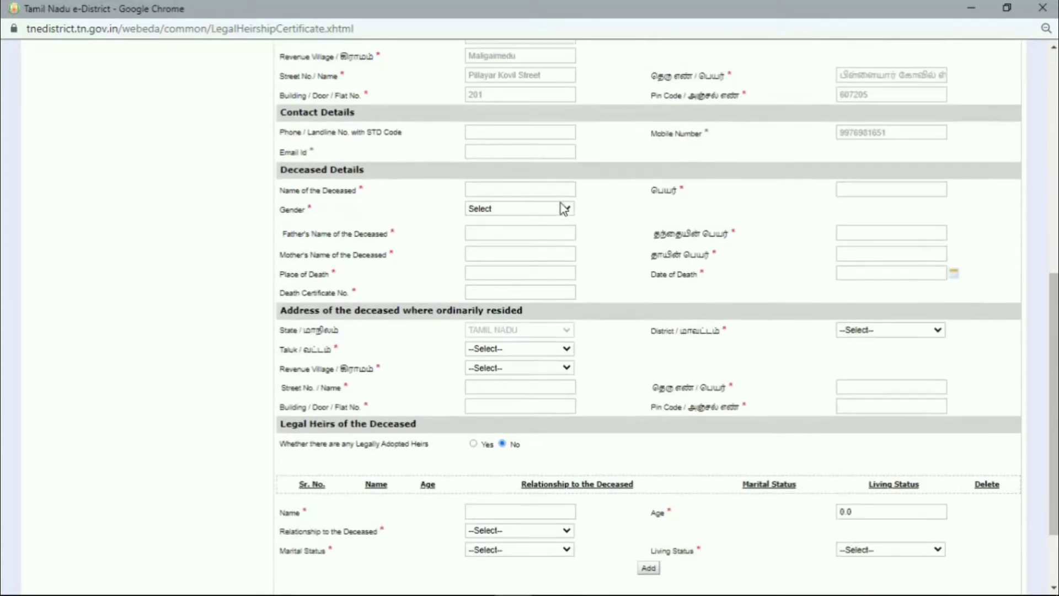
Enter the deceased's name in English and Tamil and set gender to Male.
{"action": "left_click", "coordinate": [513, 190]}
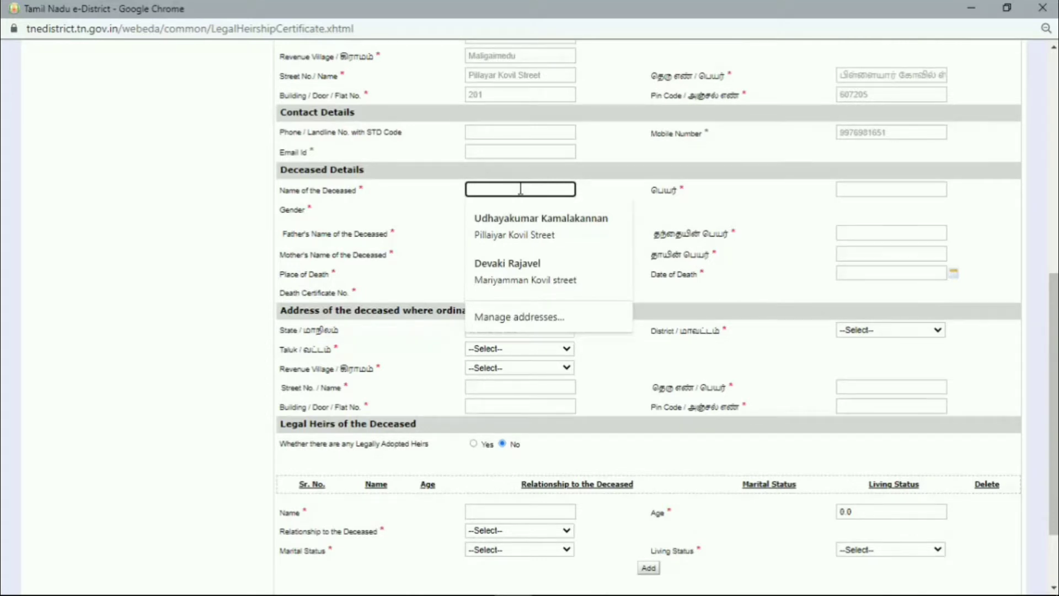
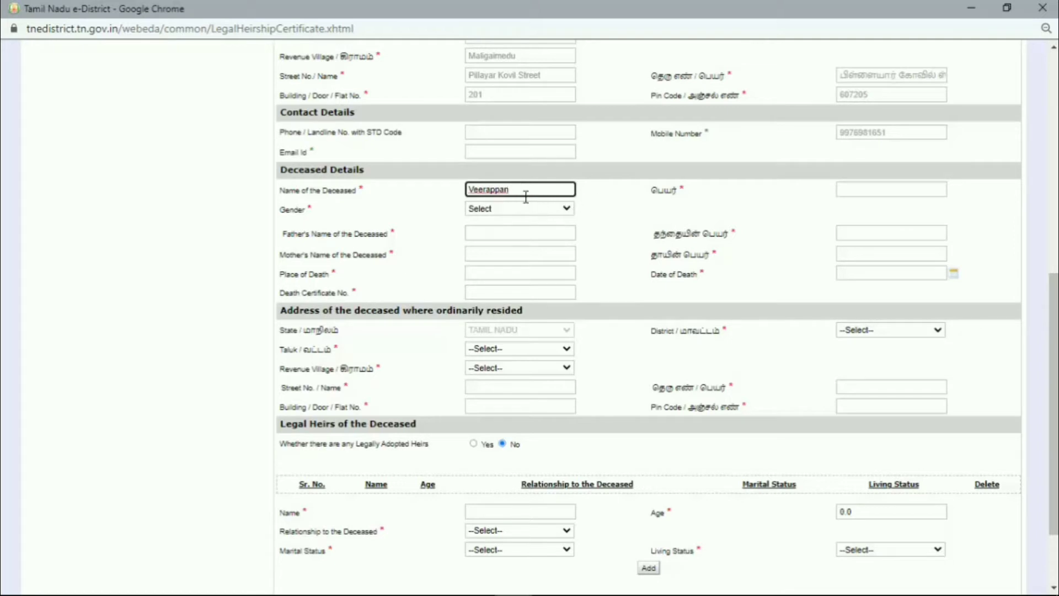
{"action": "left_click_drag", "start_coordinate": [518, 191], "coordinate": [424, 192]}
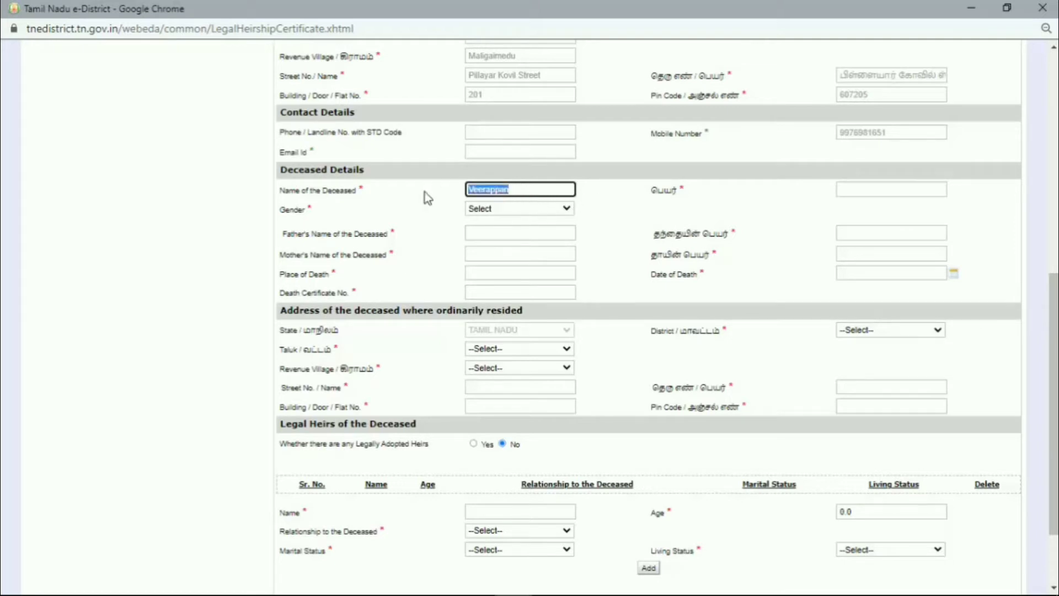
{"action": "left_click", "coordinate": [872, 189]}
{"action": "type", "text": "வீரப்பன்"}
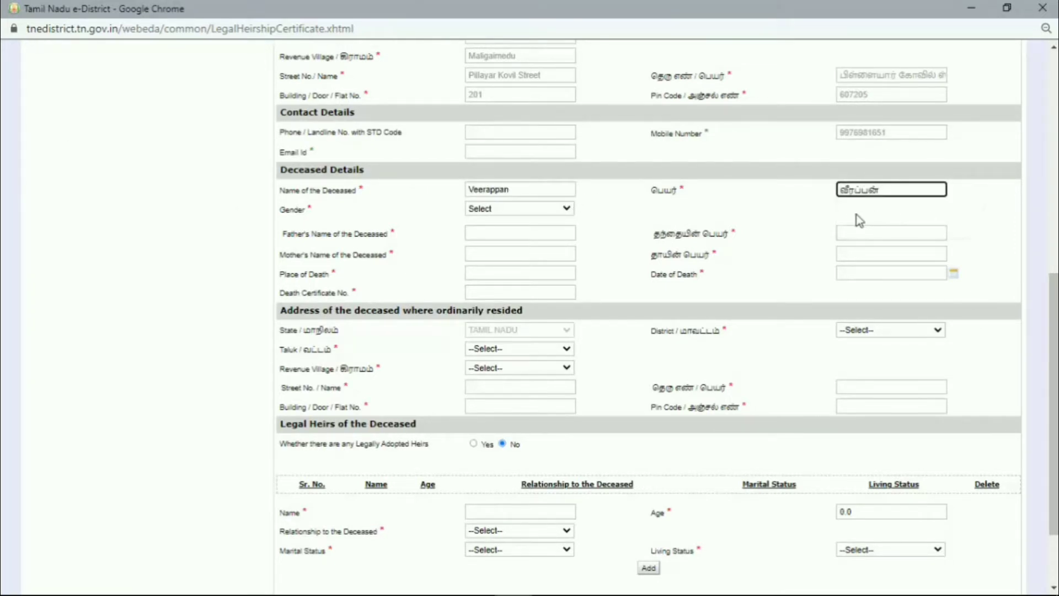
{"action": "left_click", "coordinate": [528, 209]}
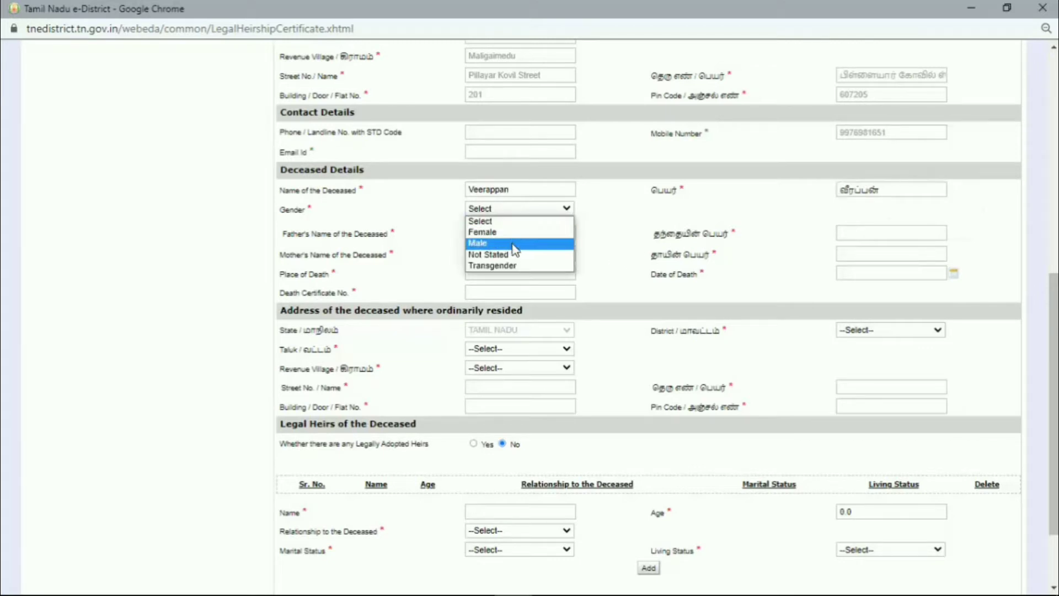
{"action": "left_click", "coordinate": [511, 244]}
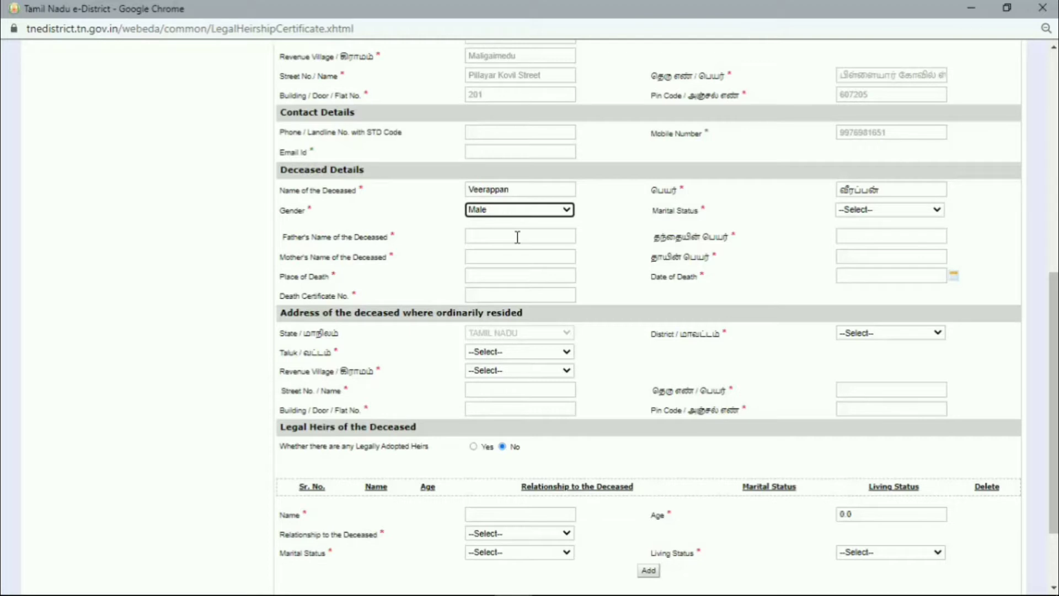
Enter the father's name in both languages, set marital status Married, and answer No to two wives.
{"action": "left_click", "coordinate": [518, 237]}
{"action": "type", "text": "Ayyakannu"}
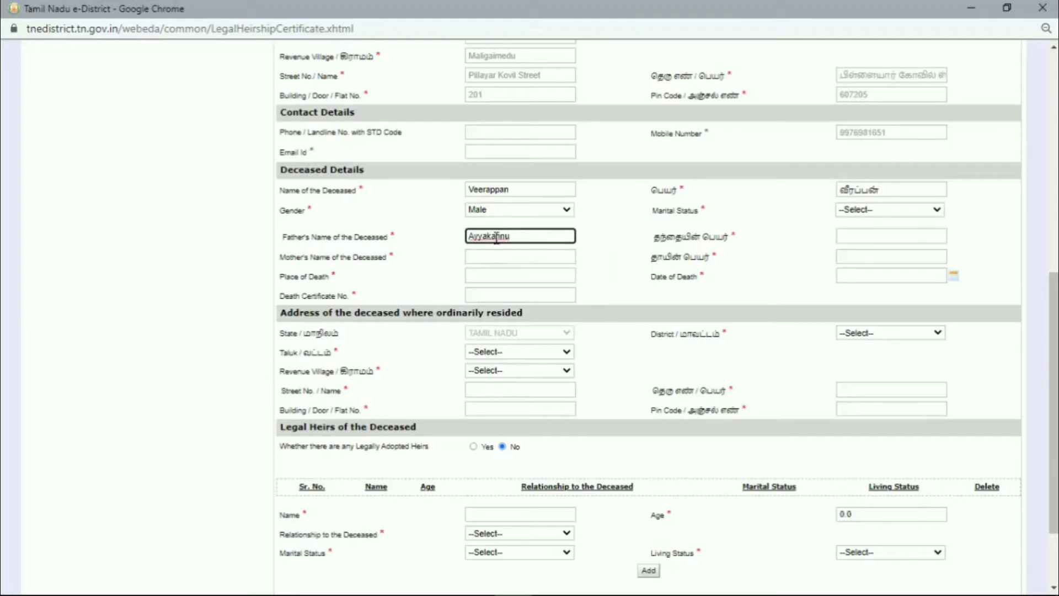
{"action": "left_click_drag", "start_coordinate": [530, 236], "coordinate": [395, 236]}
{"action": "left_click", "coordinate": [856, 234]}
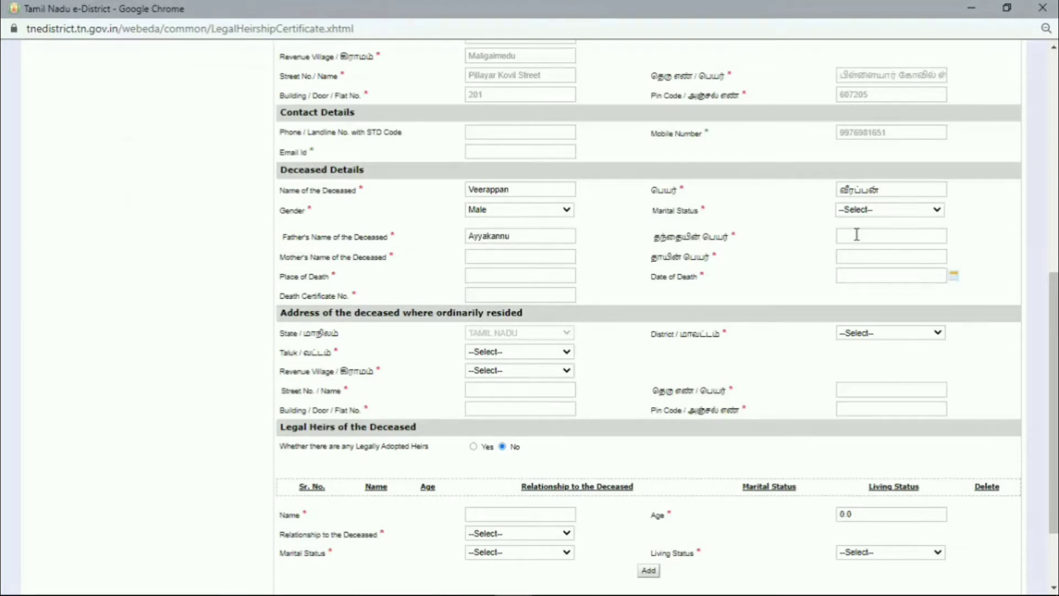
{"action": "type", "text": "அய்யாகண்ணு"}
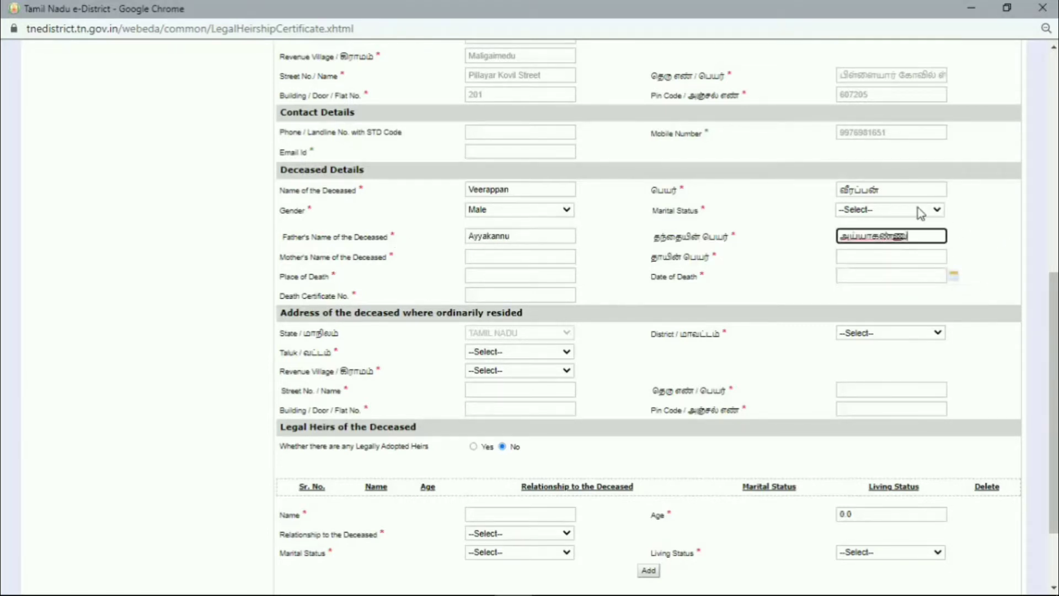
{"action": "left_click", "coordinate": [918, 209]}
{"action": "left_click", "coordinate": [876, 245]}
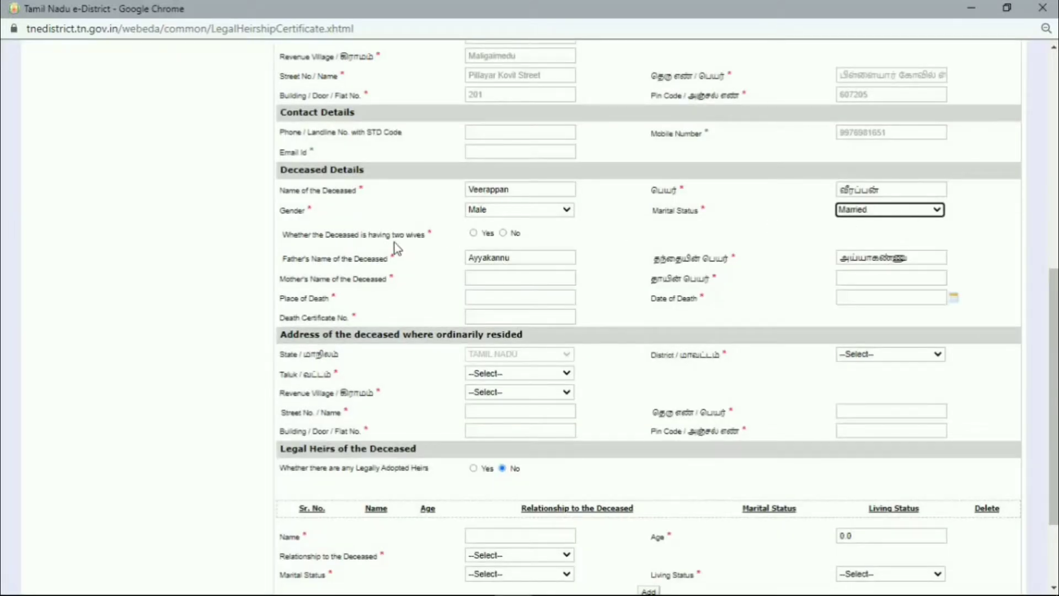
{"action": "left_click_drag", "start_coordinate": [283, 234], "coordinate": [409, 240]}
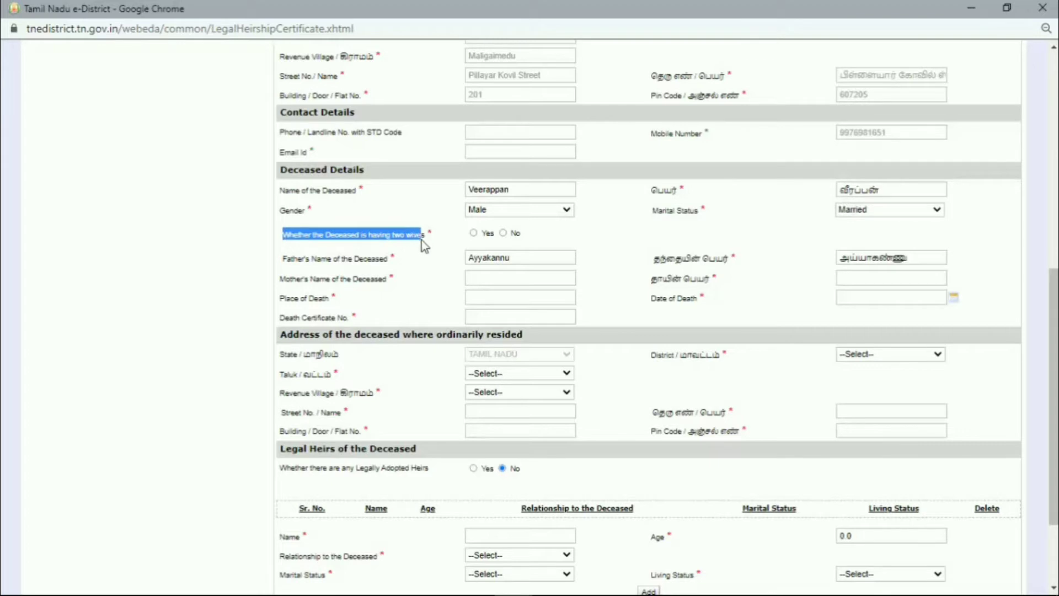
{"action": "left_click", "coordinate": [511, 234]}
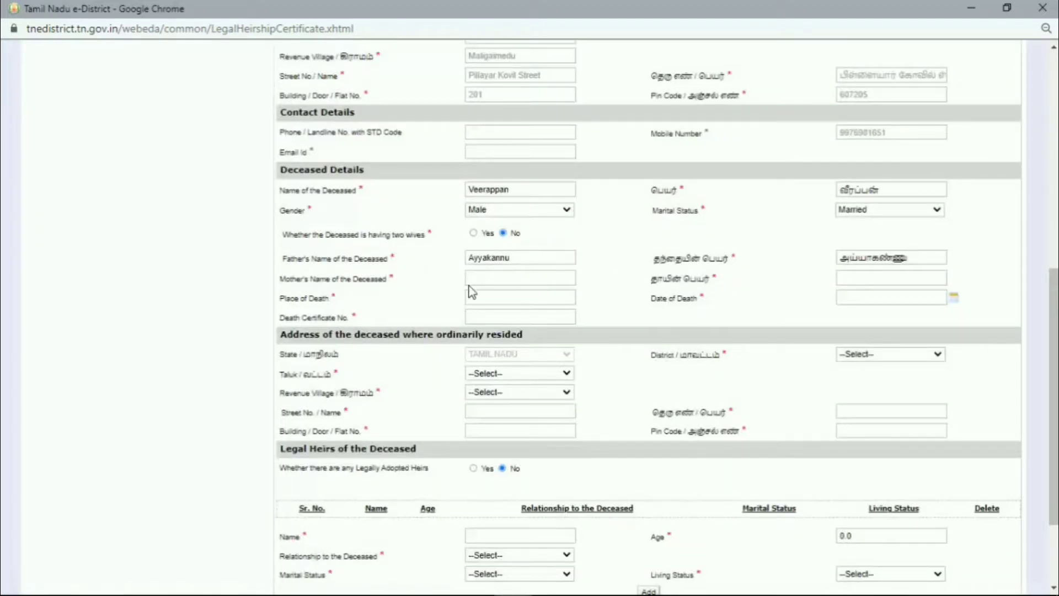
{"action": "left_click", "coordinate": [491, 277]}
Enter the mother's name in English and copy it into the Tamil field.
{"action": "scroll", "coordinate": [507, 275], "scroll_direction": "down", "scroll_amount": 1}
{"action": "type", "text": "Naagan"}
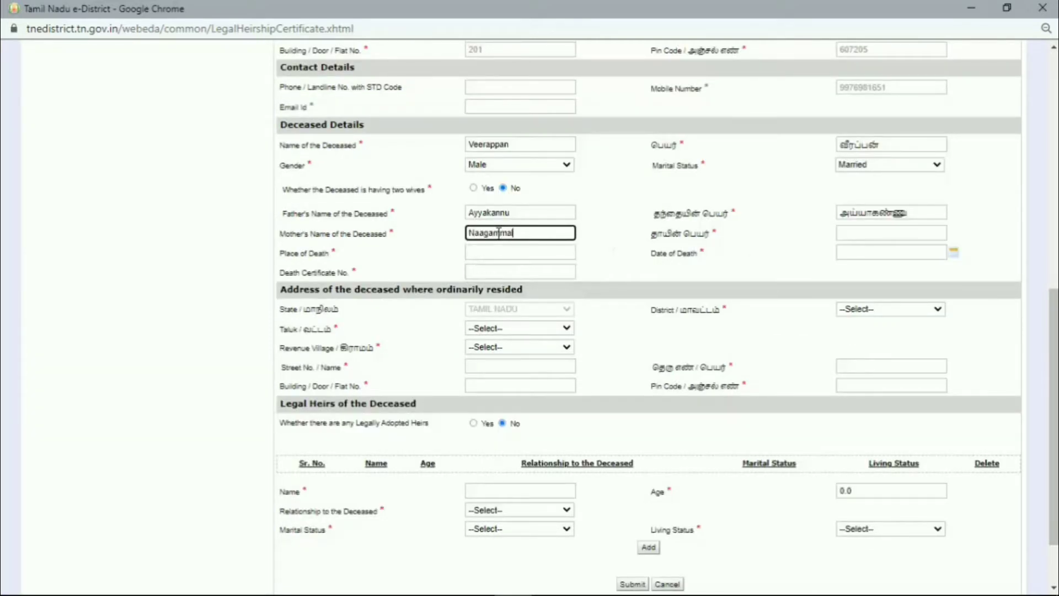
{"action": "type", "text": "mal"}
{"action": "left_click_drag", "start_coordinate": [535, 232], "coordinate": [356, 226]}
{"action": "key", "text": "ctrl+c"}
{"action": "left_click", "coordinate": [881, 234]}
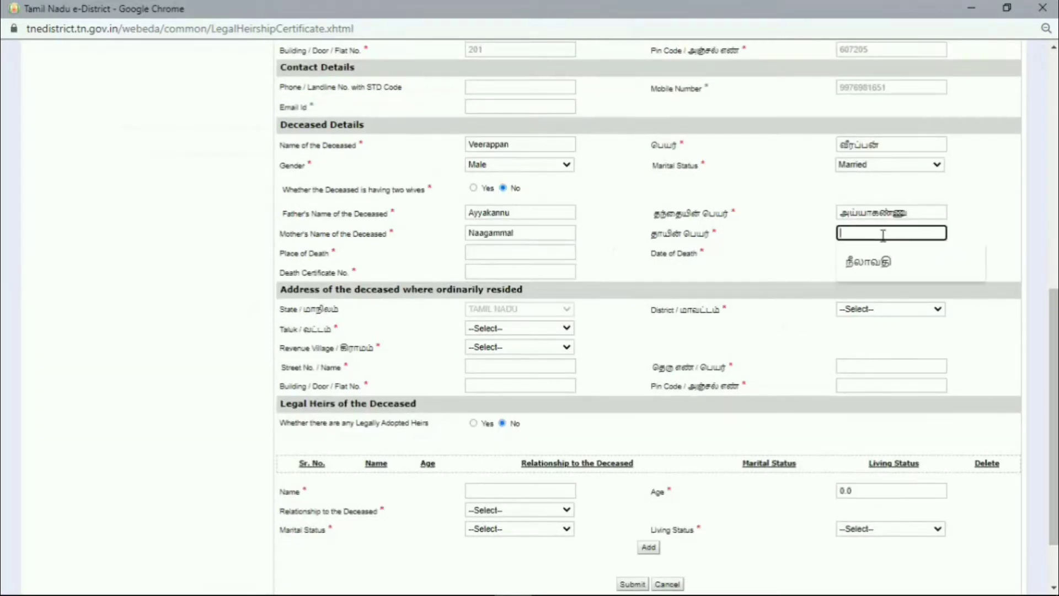
{"action": "key", "text": "ctrl+v"}
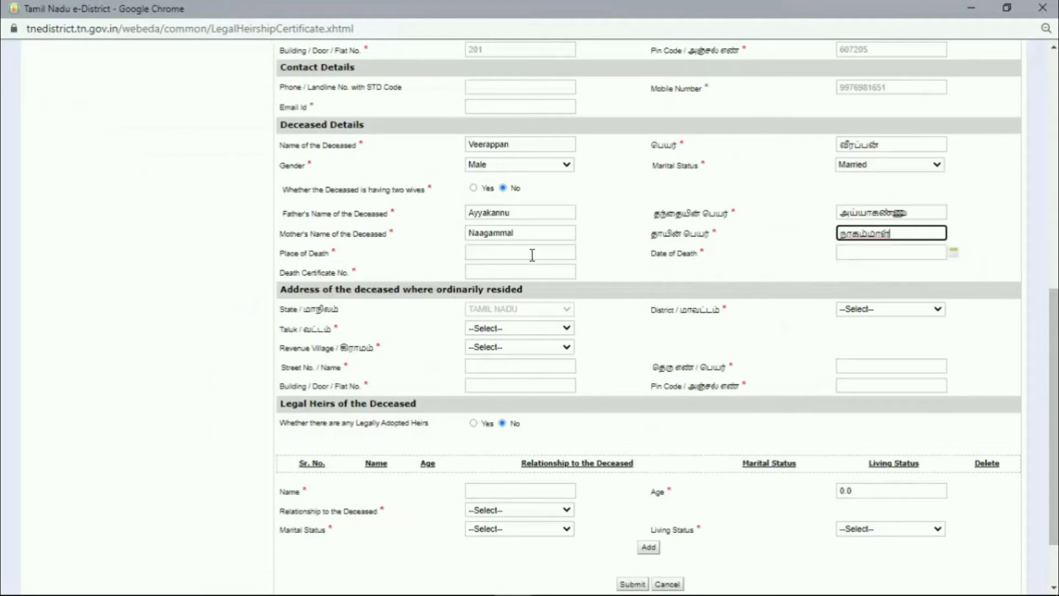
Set place of death Cuddalore, date of death 14-Mar-2021, and paste the death certificate number.
{"action": "left_click", "coordinate": [526, 249]}
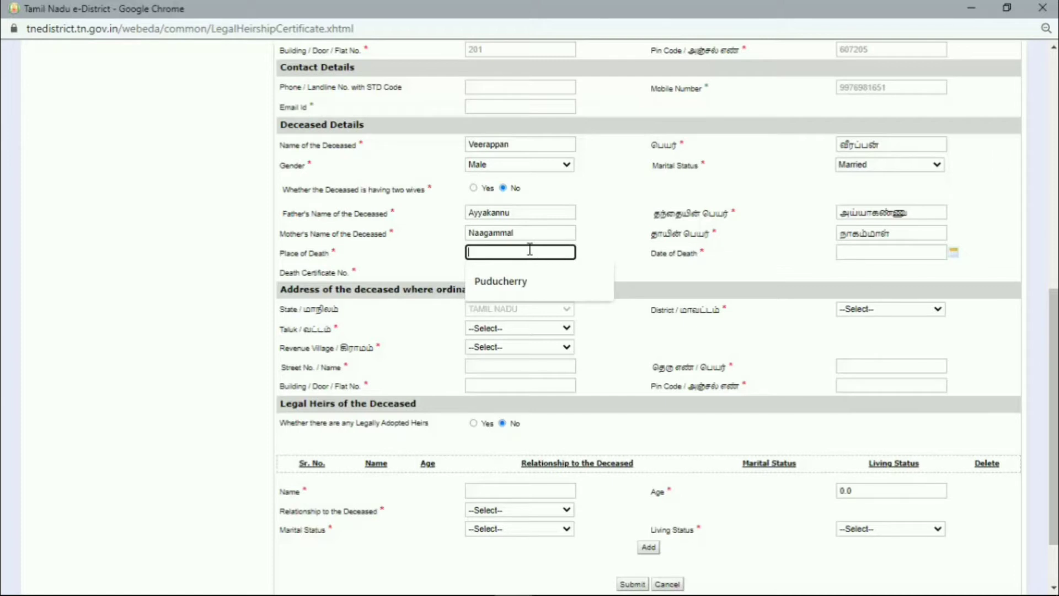
{"action": "type", "text": "Cuddalore"}
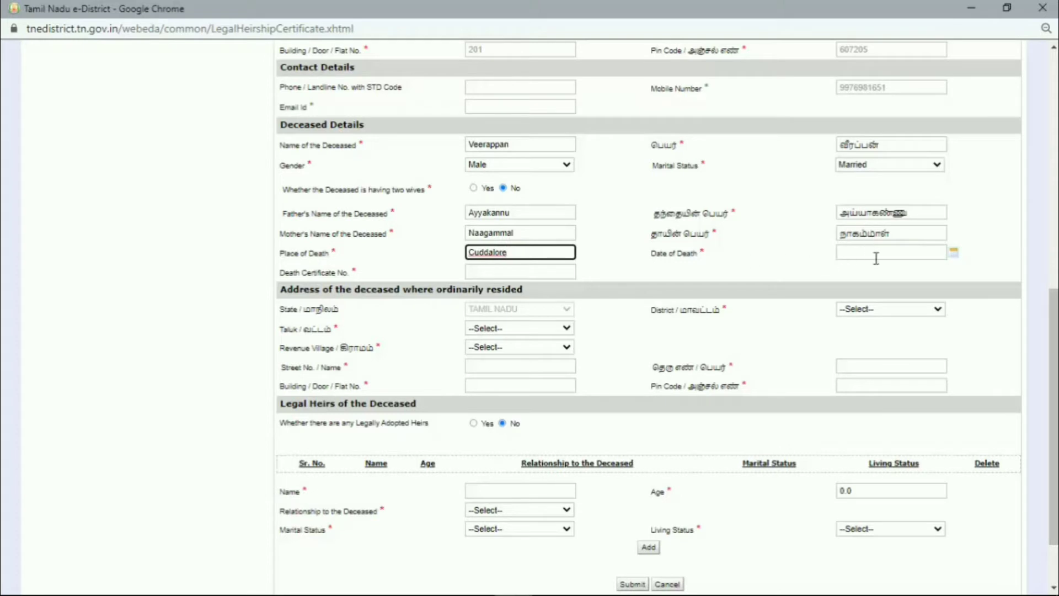
{"action": "left_click", "coordinate": [875, 254]}
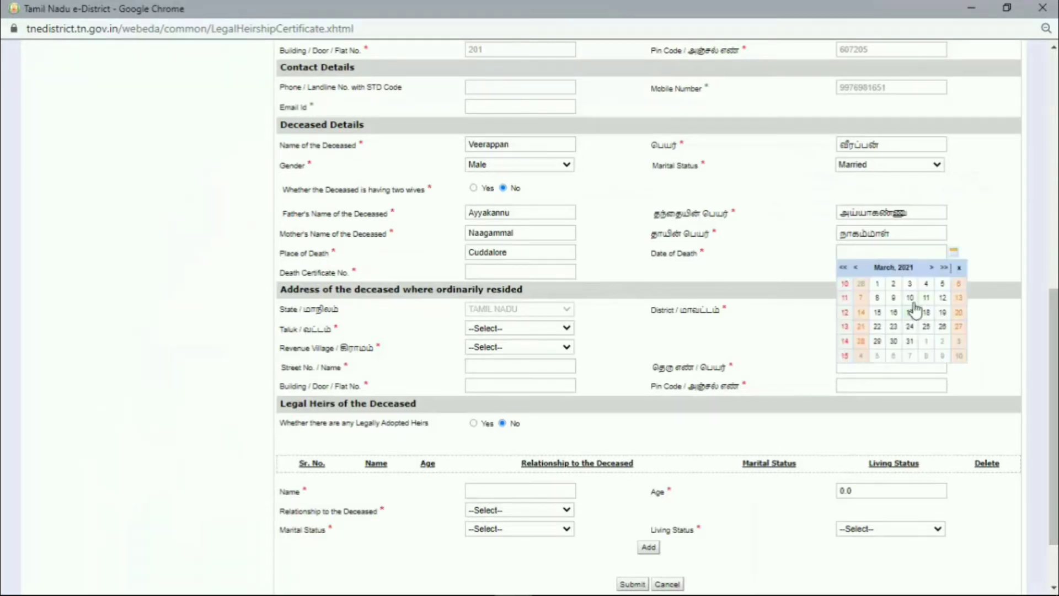
{"action": "left_click", "coordinate": [863, 315]}
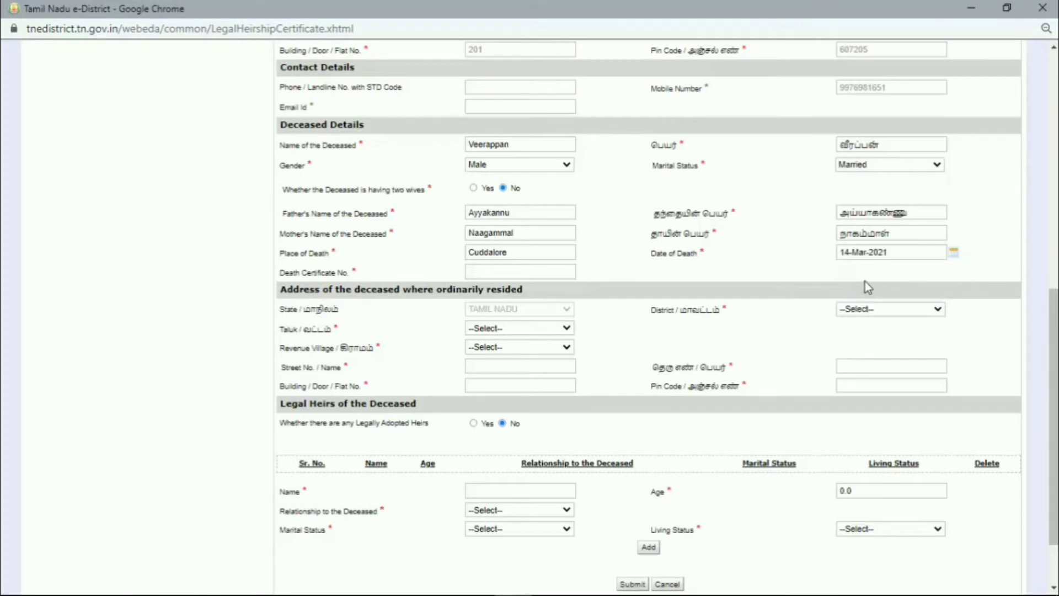
{"action": "left_click", "coordinate": [502, 271]}
{"action": "key", "text": "ctrl+v"}
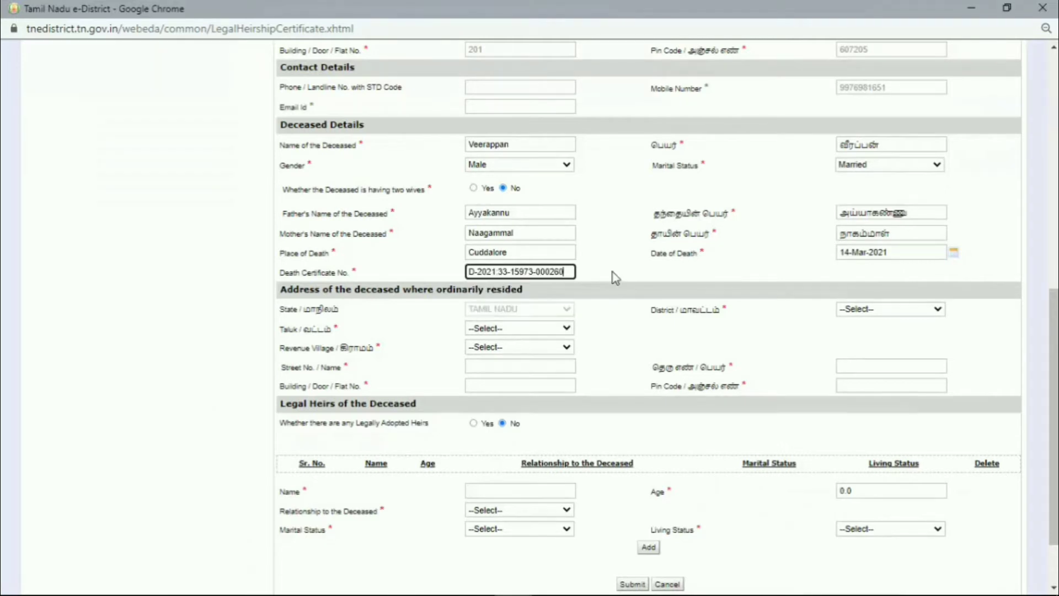
{"action": "left_click", "coordinate": [620, 266]}
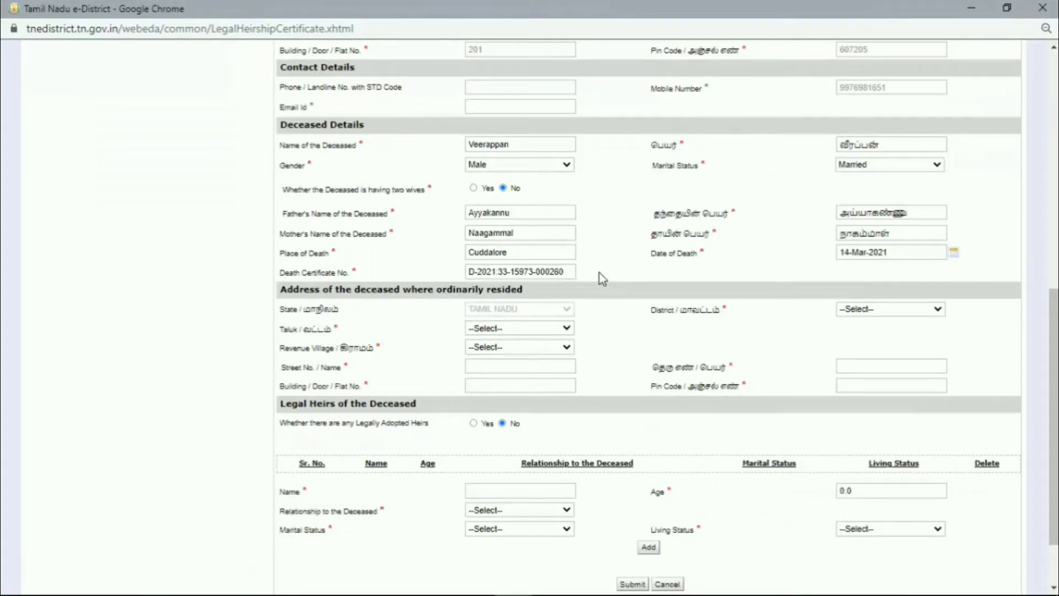
Set the address district Cuddalore, taluk Panruti / 02, and revenue village Thirasu (060).
{"action": "scroll", "coordinate": [661, 270], "scroll_direction": "down", "scroll_amount": 2}
{"action": "left_click", "coordinate": [868, 231]}
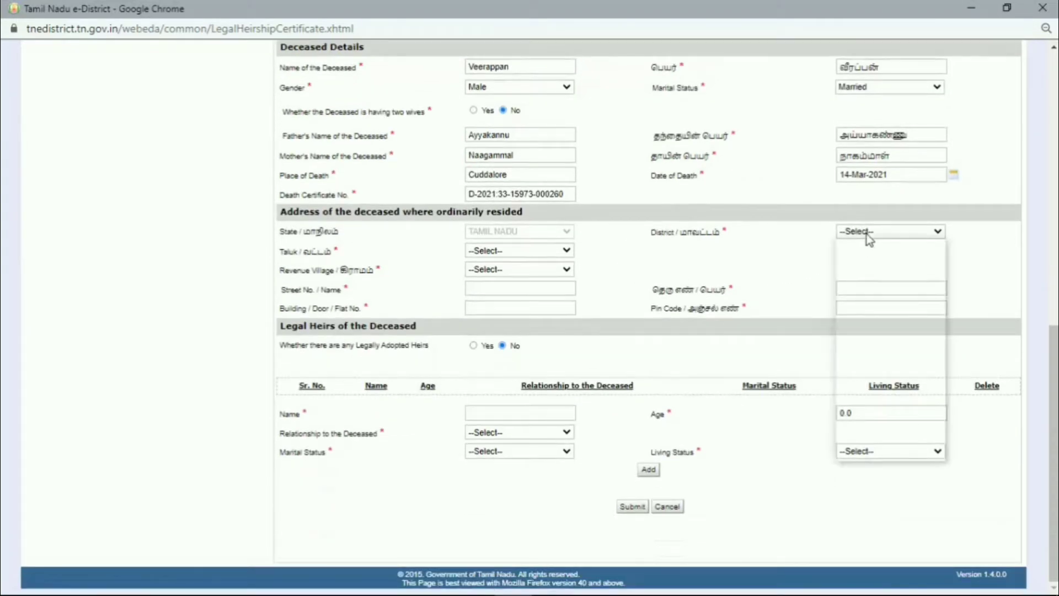
{"action": "left_click", "coordinate": [860, 289]}
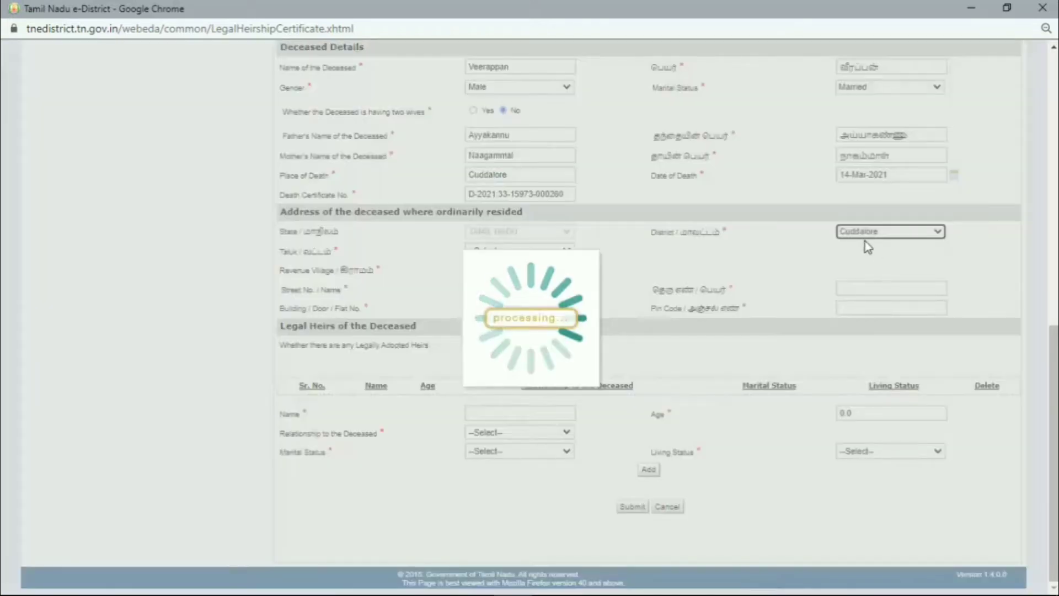
{"action": "left_click", "coordinate": [516, 250]}
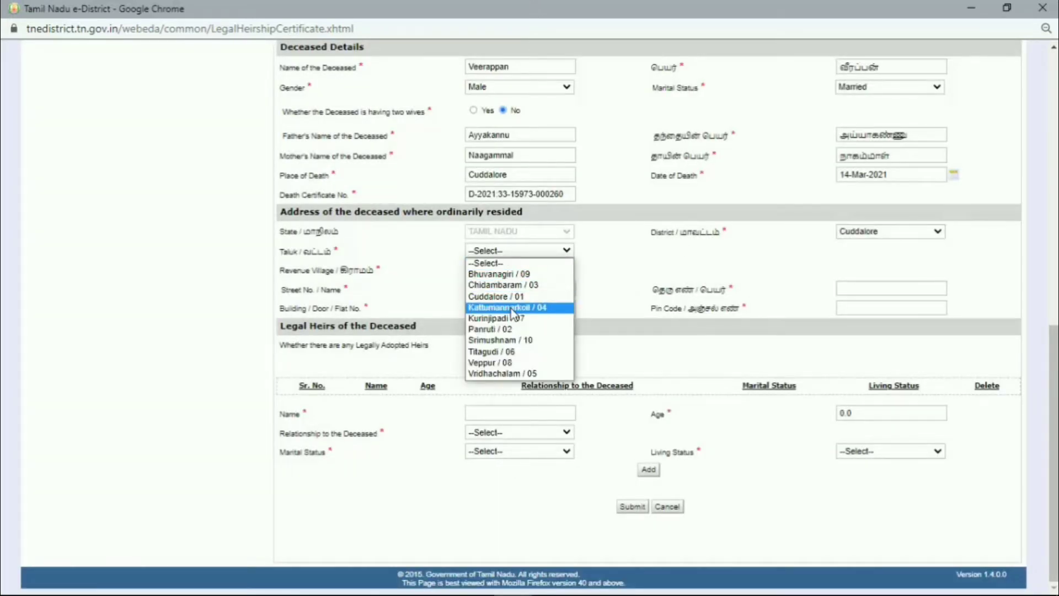
{"action": "left_click", "coordinate": [491, 329]}
{"action": "left_click", "coordinate": [496, 269]}
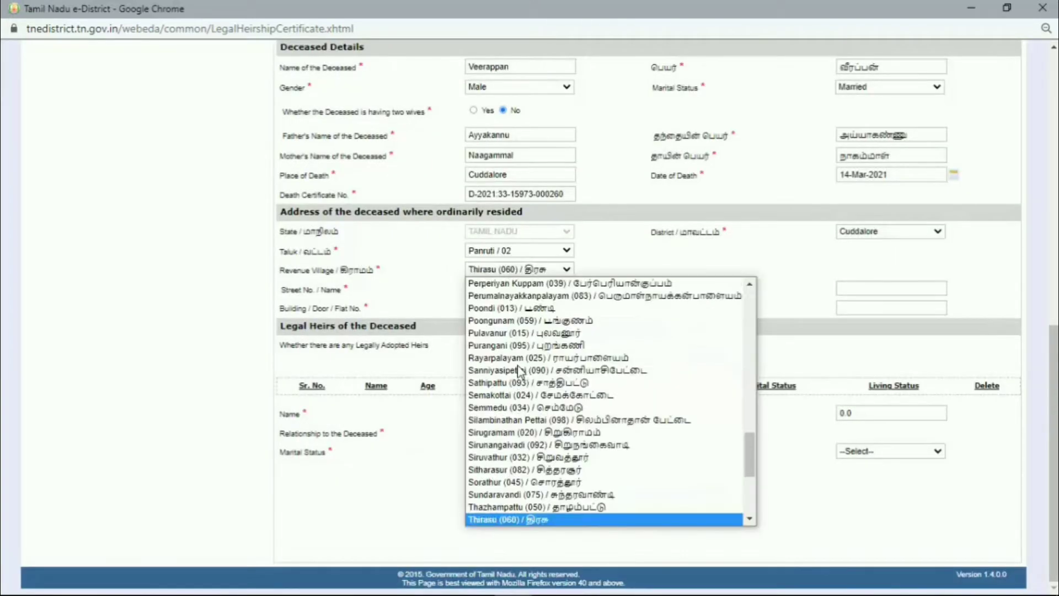
{"action": "key", "text": "Down"}
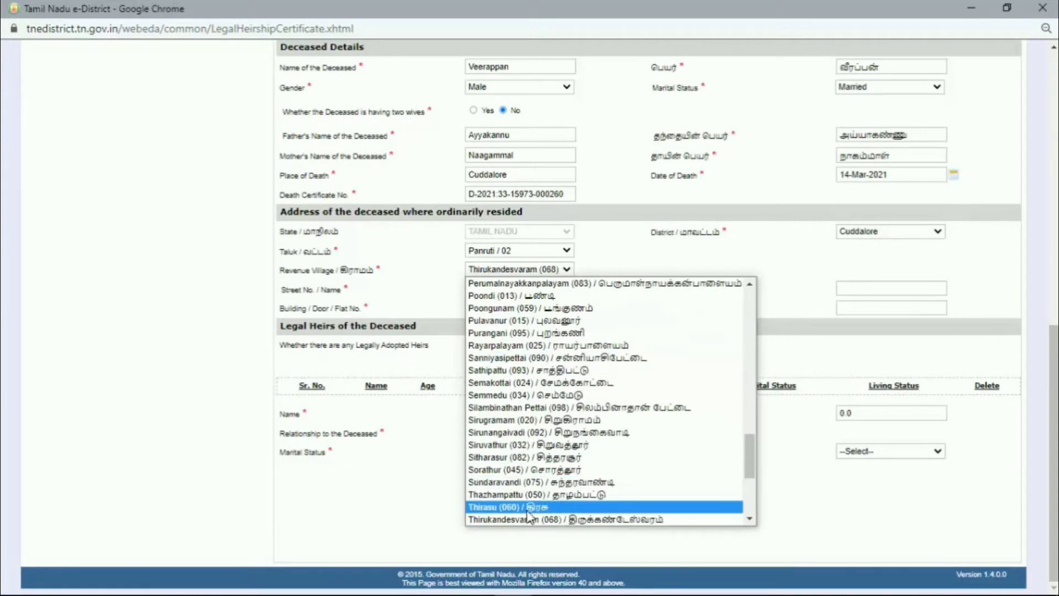
{"action": "left_click", "coordinate": [530, 506]}
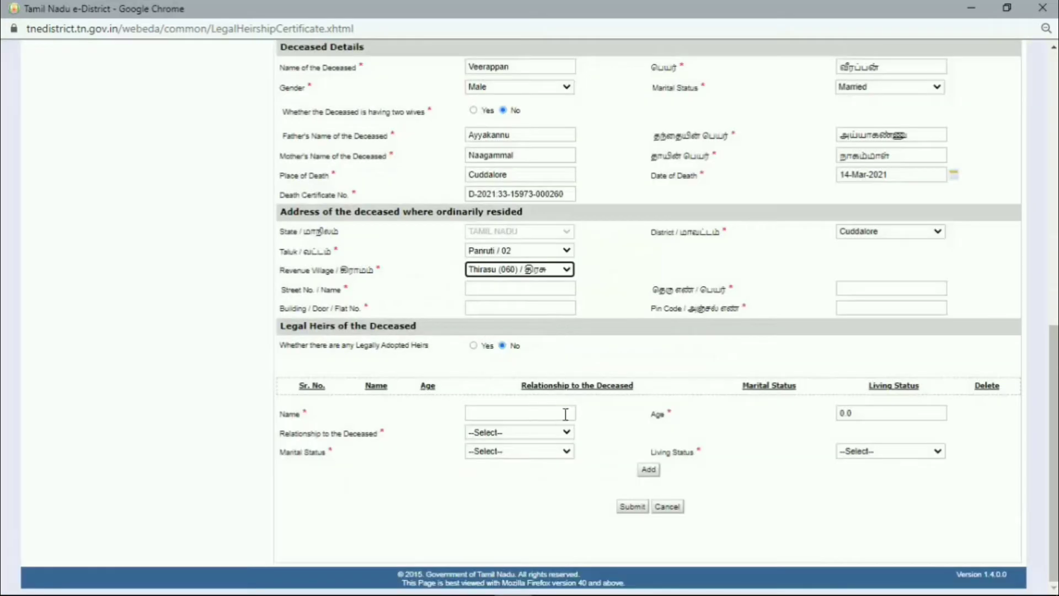
Fill the street from a saved suggestion, door number 201, and the Tamil street name.
{"action": "left_click", "coordinate": [507, 289]}
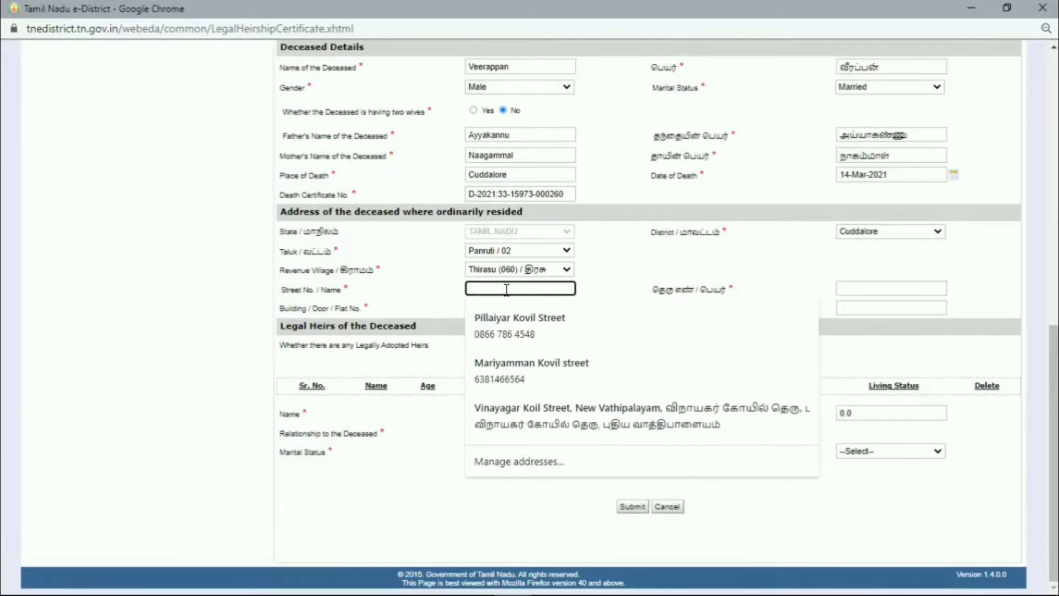
{"action": "left_click", "coordinate": [519, 327]}
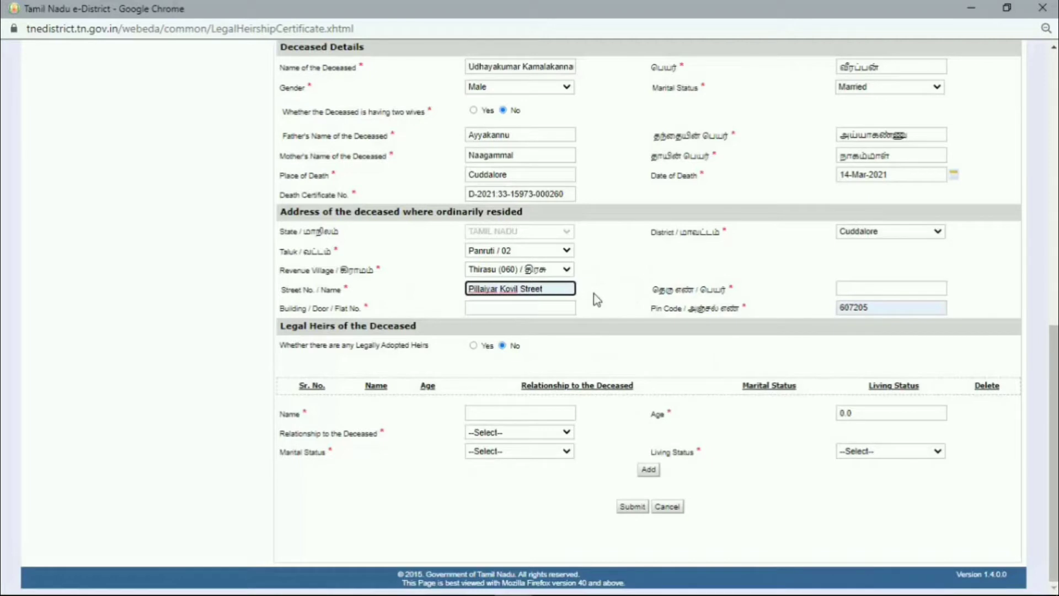
{"action": "left_click", "coordinate": [546, 306]}
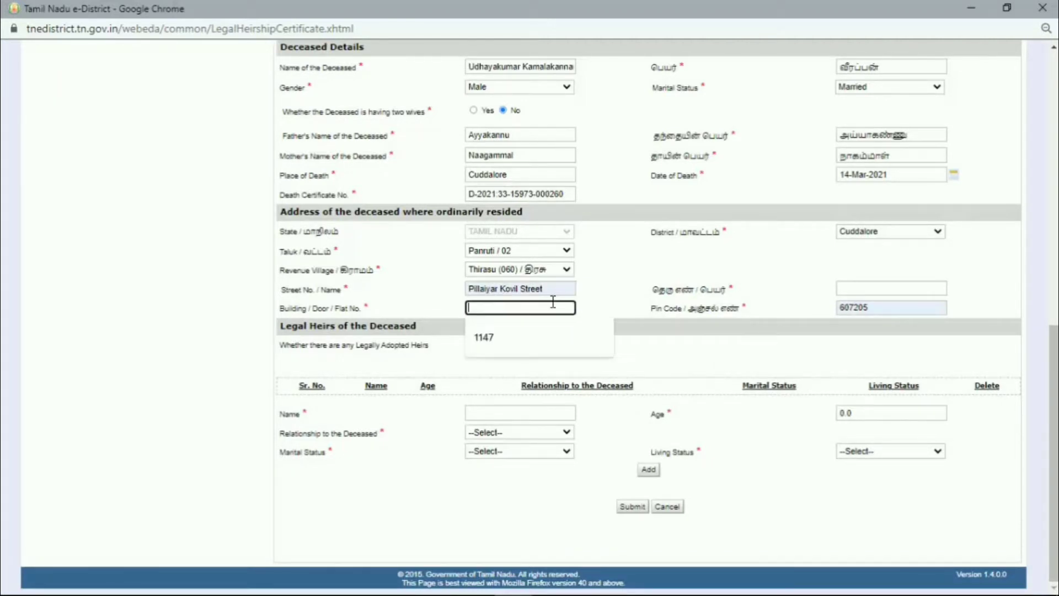
{"action": "type", "text": "201"}
{"action": "left_click", "coordinate": [629, 306]}
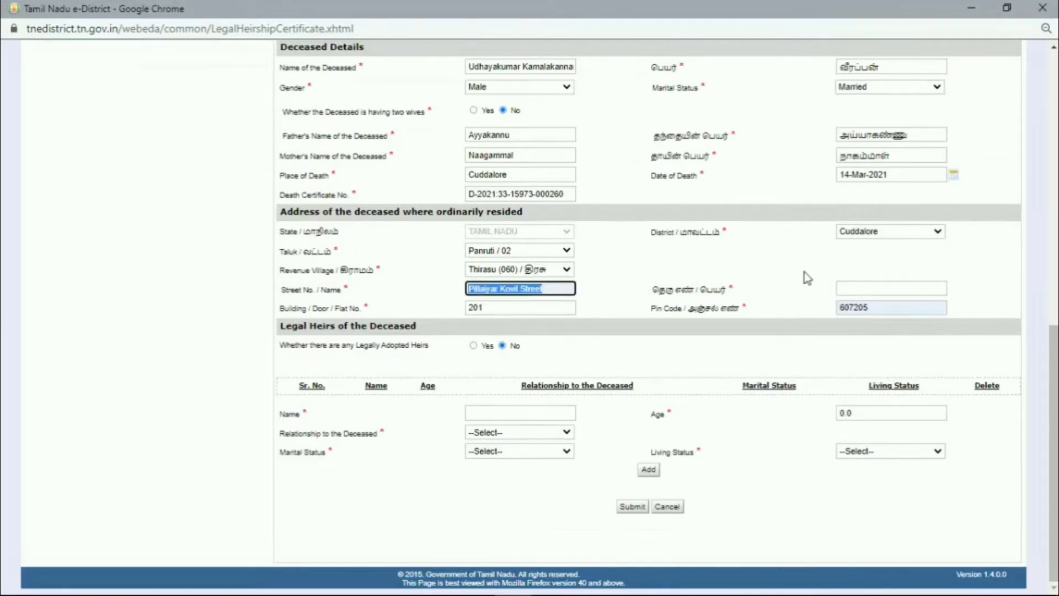
{"action": "left_click", "coordinate": [863, 291]}
{"action": "key", "text": "ctrl+v"}
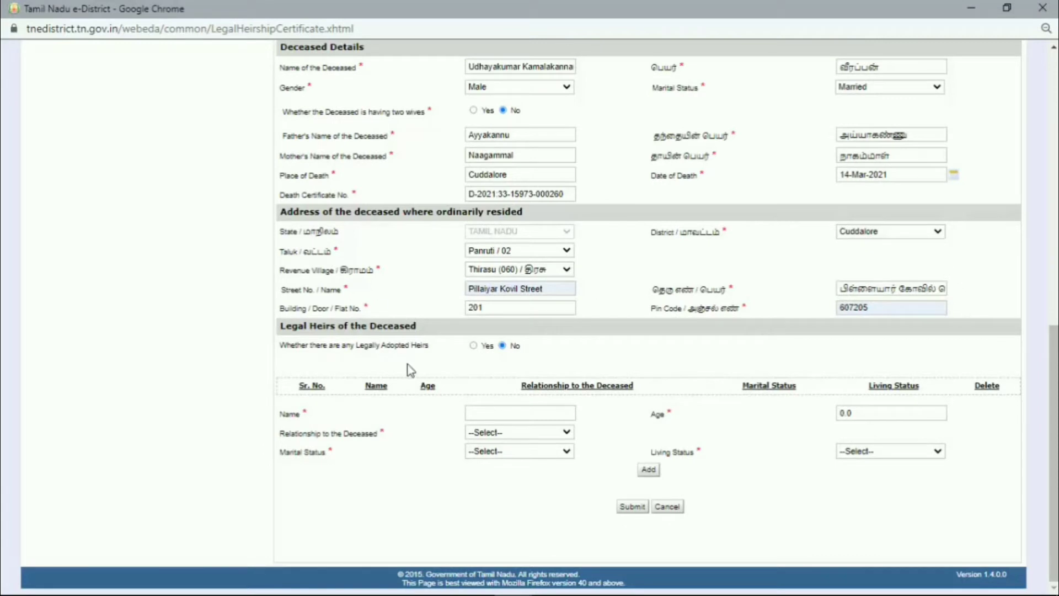
{"action": "scroll", "coordinate": [436, 359], "scroll_direction": "up", "scroll_amount": 1}
{"action": "scroll", "coordinate": [436, 358], "scroll_direction": "up", "scroll_amount": 2}
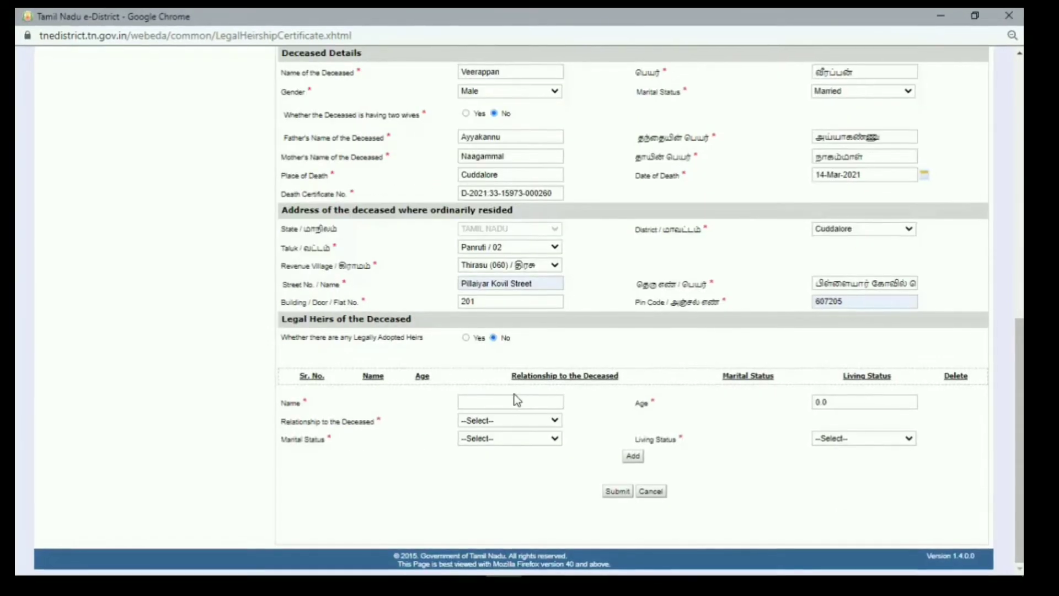
Add a legal heir with marital status Widow and living status Alive, then submit the application.
{"action": "left_click", "coordinate": [507, 403]}
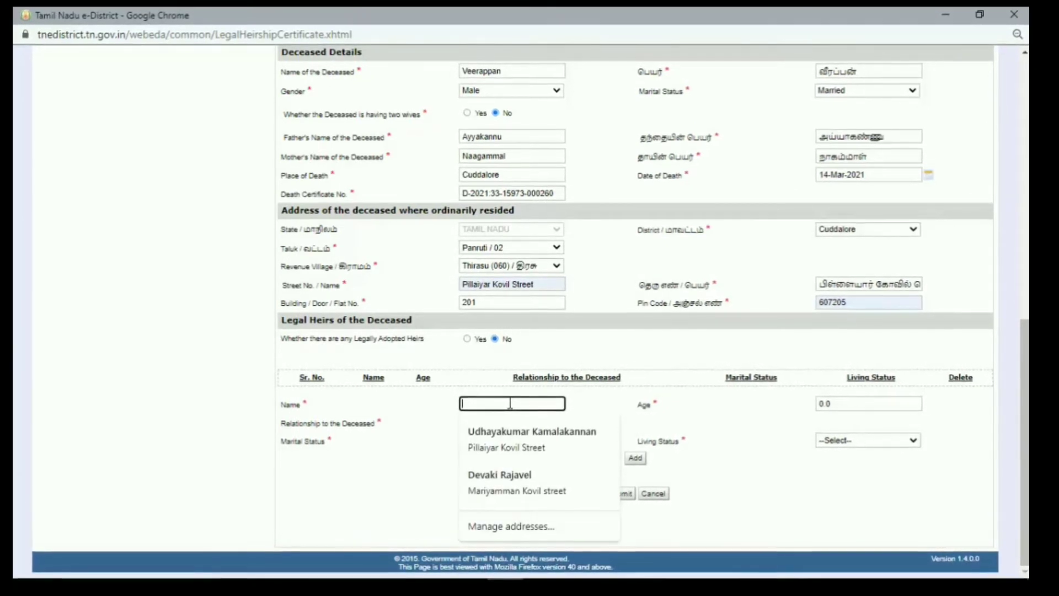
{"action": "left_click", "coordinate": [605, 405]}
{"action": "left_click", "coordinate": [528, 411]}
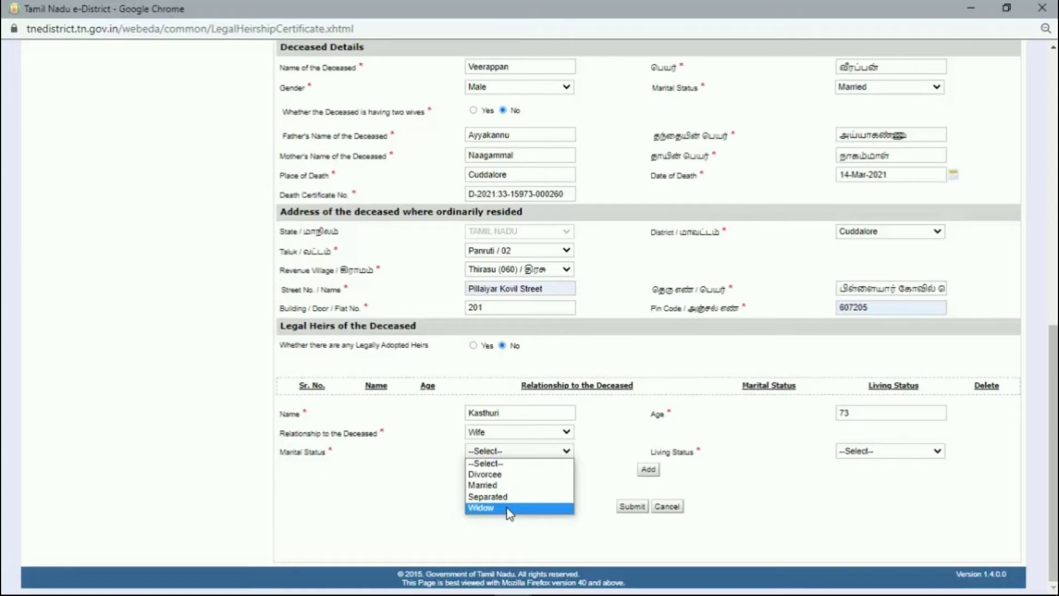
{"action": "left_click", "coordinate": [510, 509]}
{"action": "left_click", "coordinate": [876, 452]}
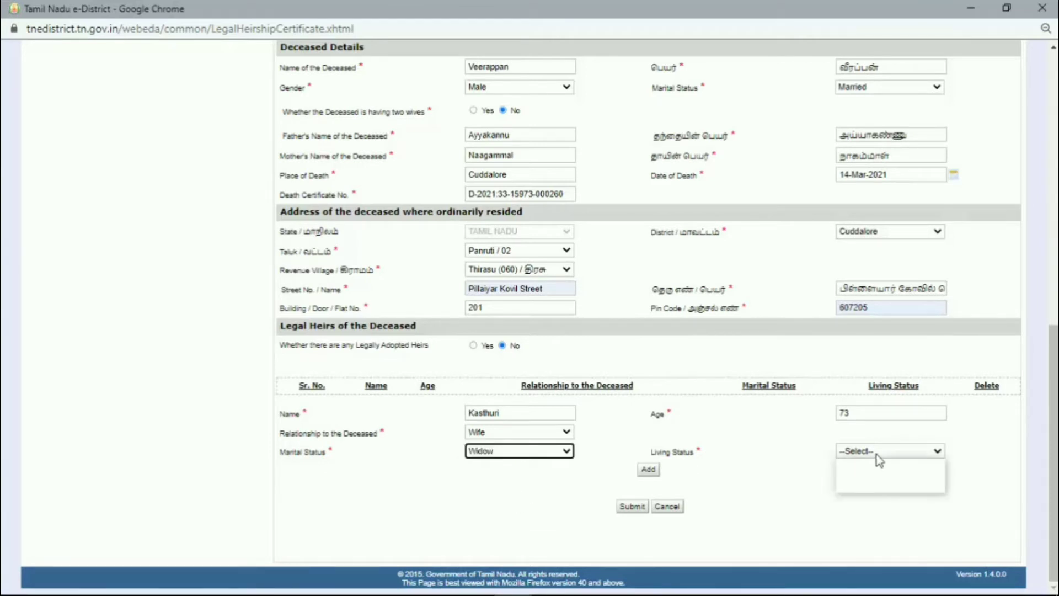
{"action": "left_click", "coordinate": [877, 475]}
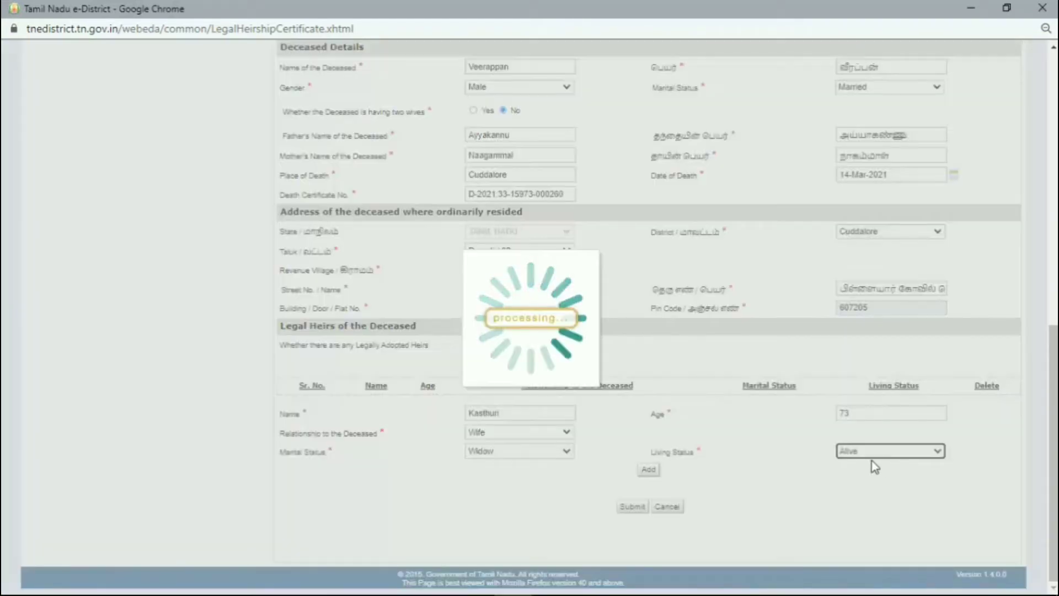
{"action": "left_click", "coordinate": [648, 470]}
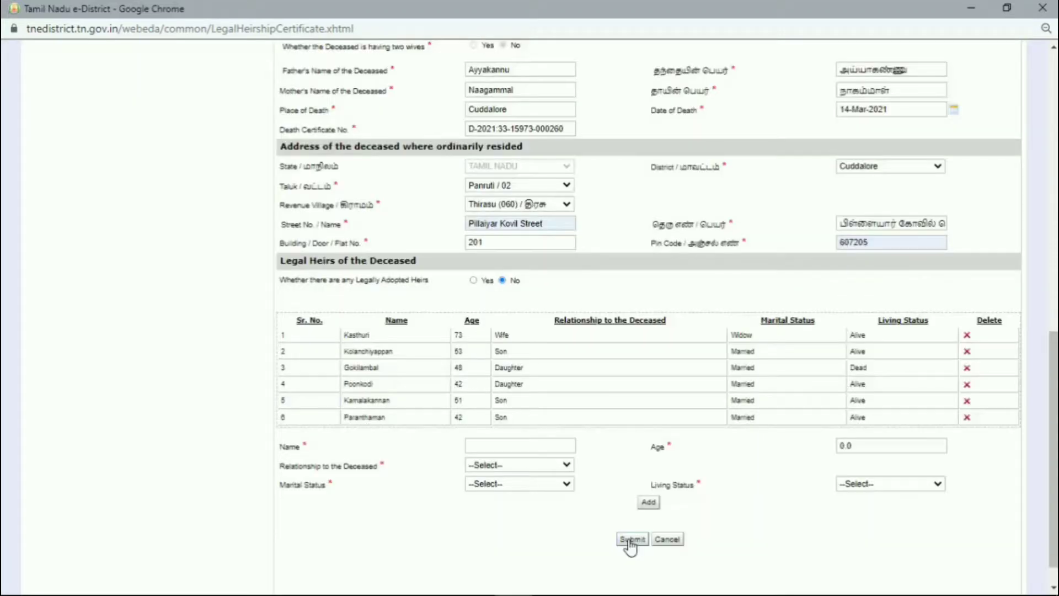
{"action": "left_click", "coordinate": [632, 540]}
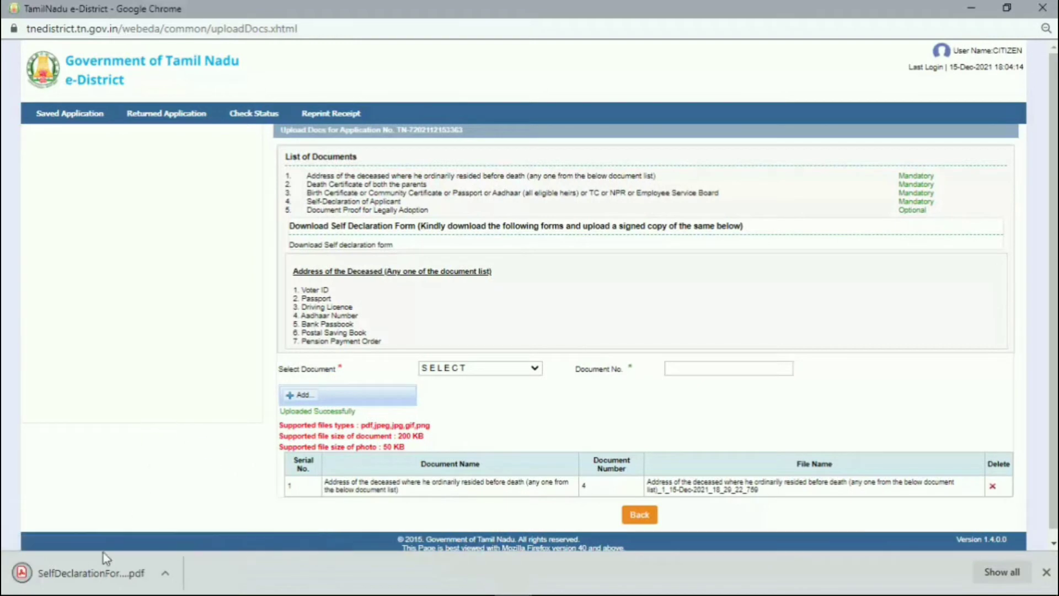
Drag the downloaded SelfDeclarationForm PDF from Chrome's download bar onto Photoshop.
{"action": "left_click_drag", "start_coordinate": [88, 573], "coordinate": [478, 283]}
Import the self-declaration PDF in Photoshop and pan and zoom to review the declaration and heirs table.
{"action": "left_click", "coordinate": [676, 407]}
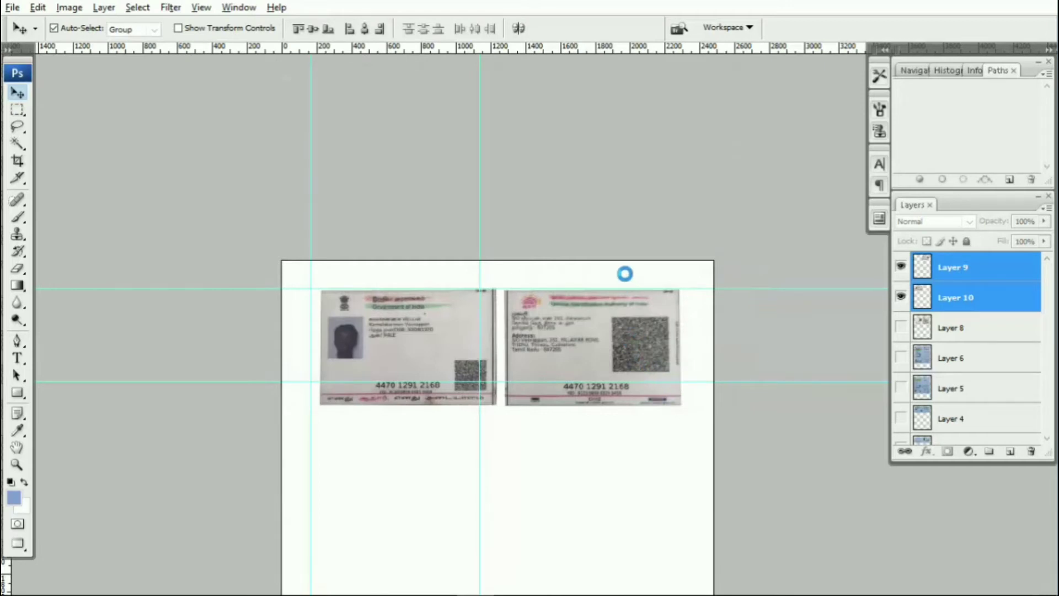
{"action": "scroll", "coordinate": [426, 172], "scroll_direction": "up", "scroll_amount": 2}
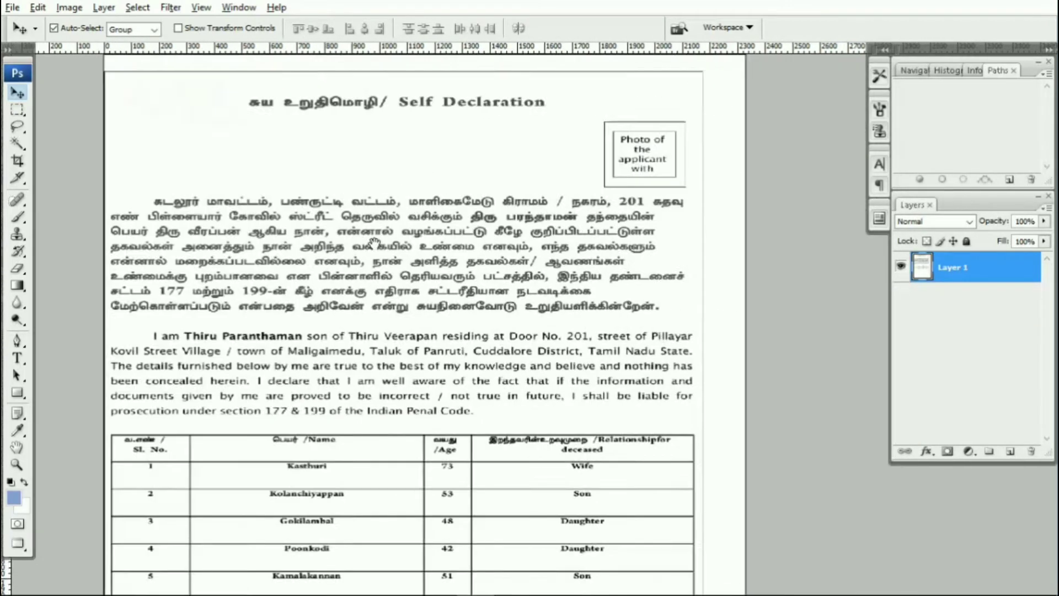
{"action": "left_click_drag", "start_coordinate": [374, 243], "coordinate": [485, 254]}
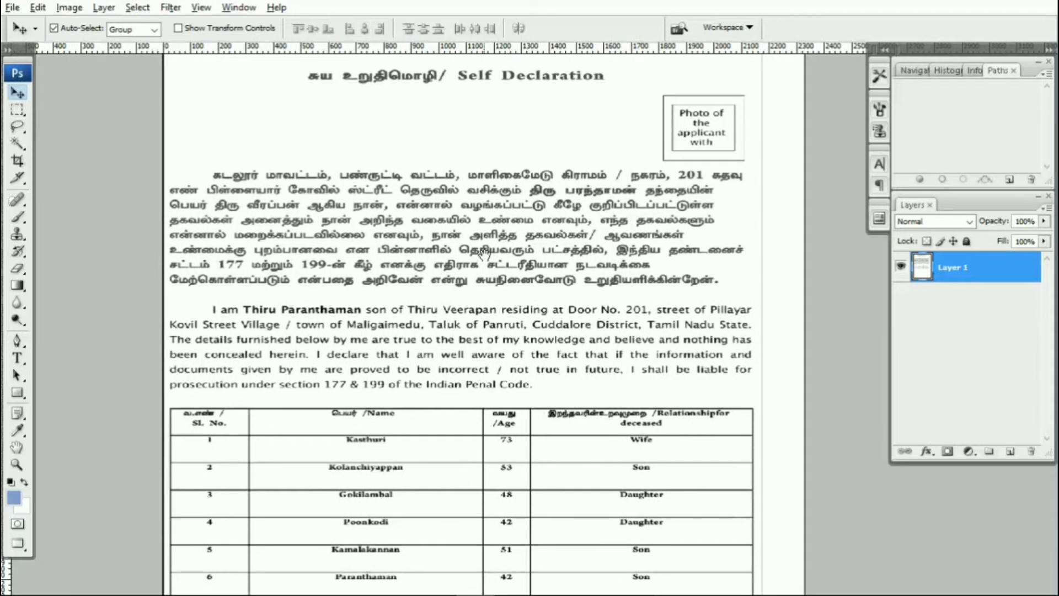
{"action": "left_click_drag", "start_coordinate": [416, 277], "coordinate": [408, 228]}
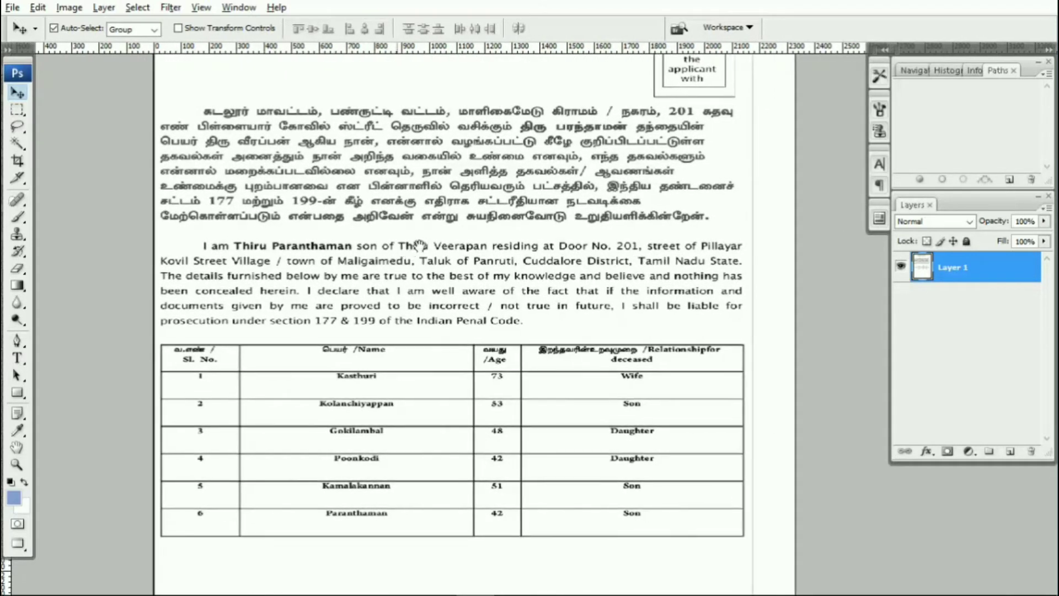
{"action": "scroll", "coordinate": [411, 243], "scroll_direction": "up", "scroll_amount": 2}
{"action": "scroll", "coordinate": [439, 333], "scroll_direction": "down", "scroll_amount": 1}
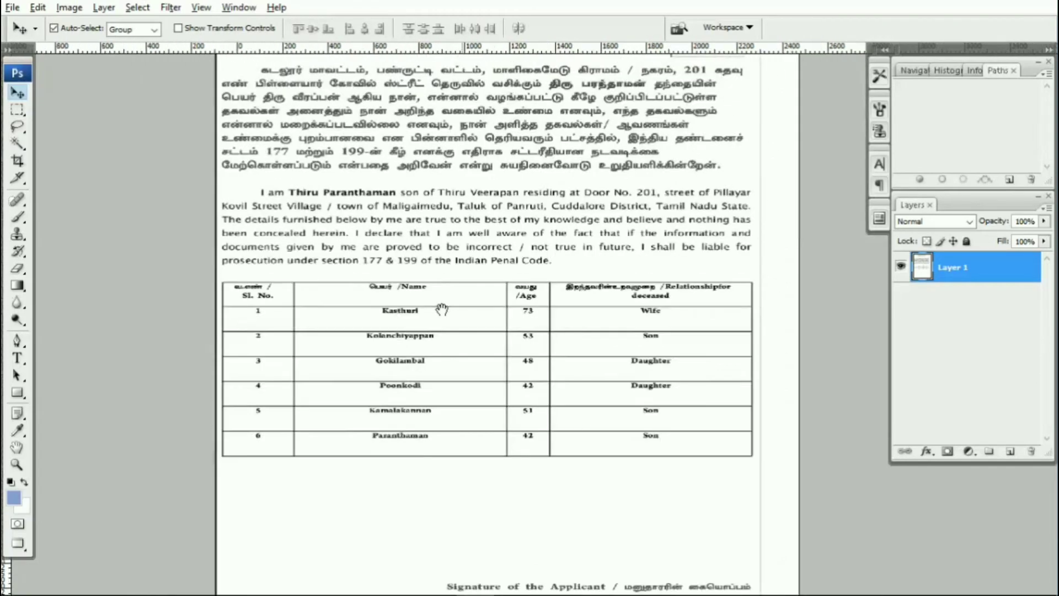
{"action": "scroll", "coordinate": [439, 310], "scroll_direction": "down", "scroll_amount": 2}
{"action": "scroll", "coordinate": [488, 403], "scroll_direction": "down", "scroll_amount": 3}
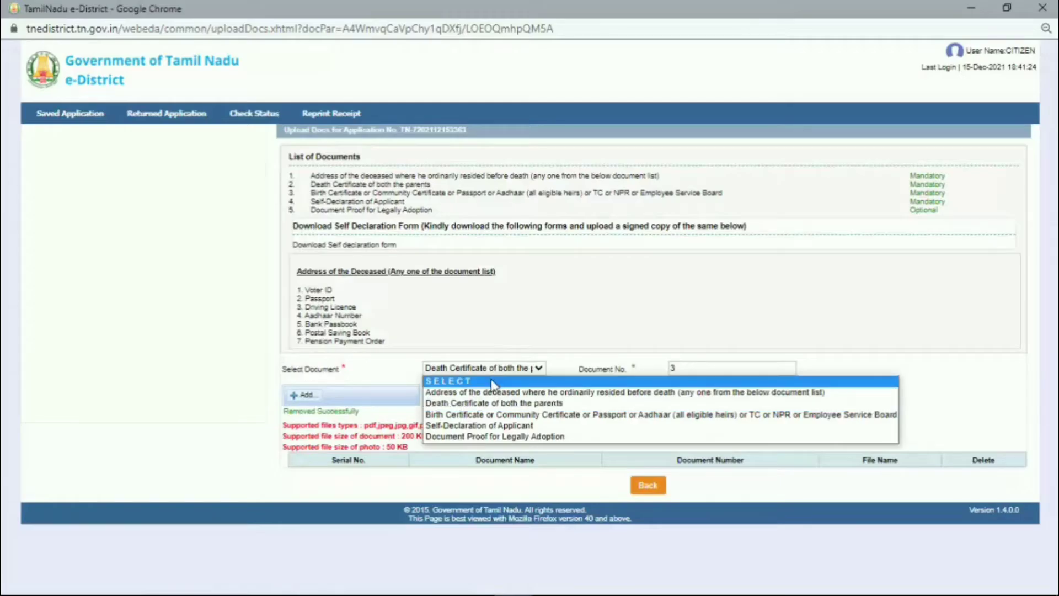
{"action": "left_click", "coordinate": [491, 378]}
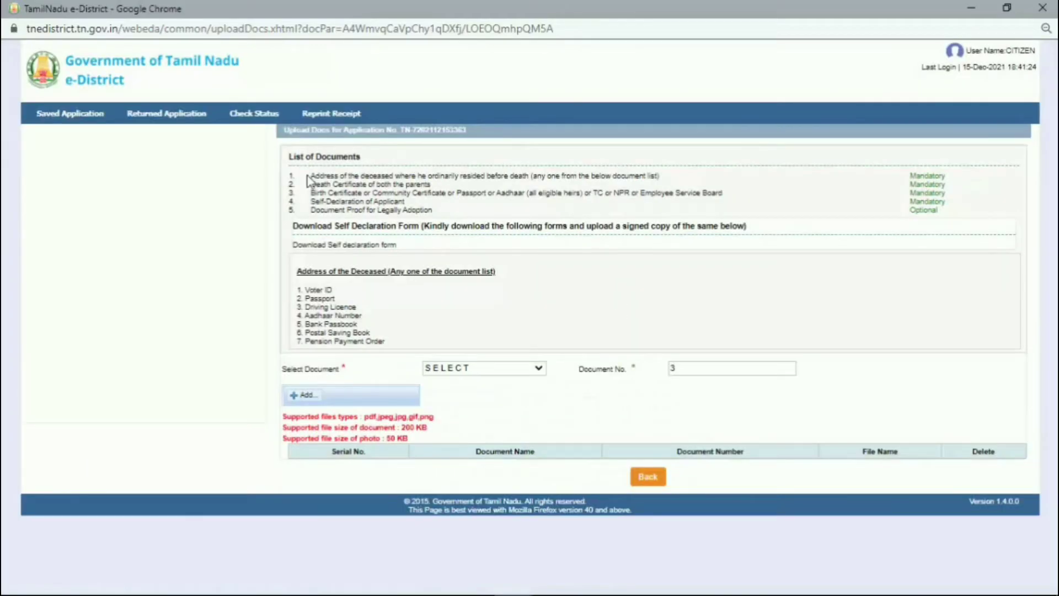
Upload the deceased's Aadhaar image as the address-of-the-deceased document with document number 1.
{"action": "left_click_drag", "start_coordinate": [310, 176], "coordinate": [687, 185]}
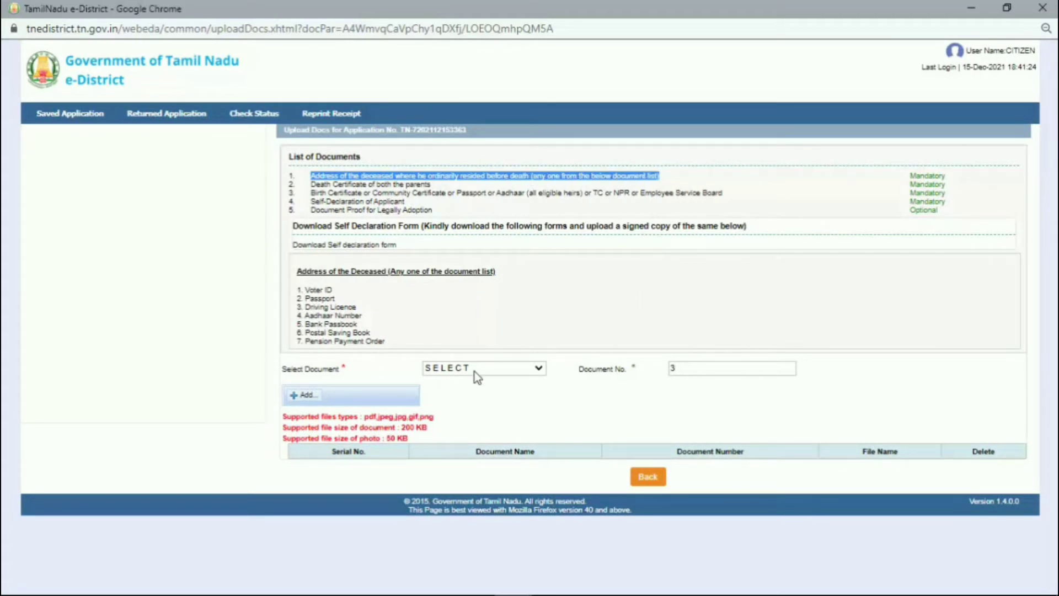
{"action": "left_click_drag", "start_coordinate": [305, 290], "coordinate": [380, 334]}
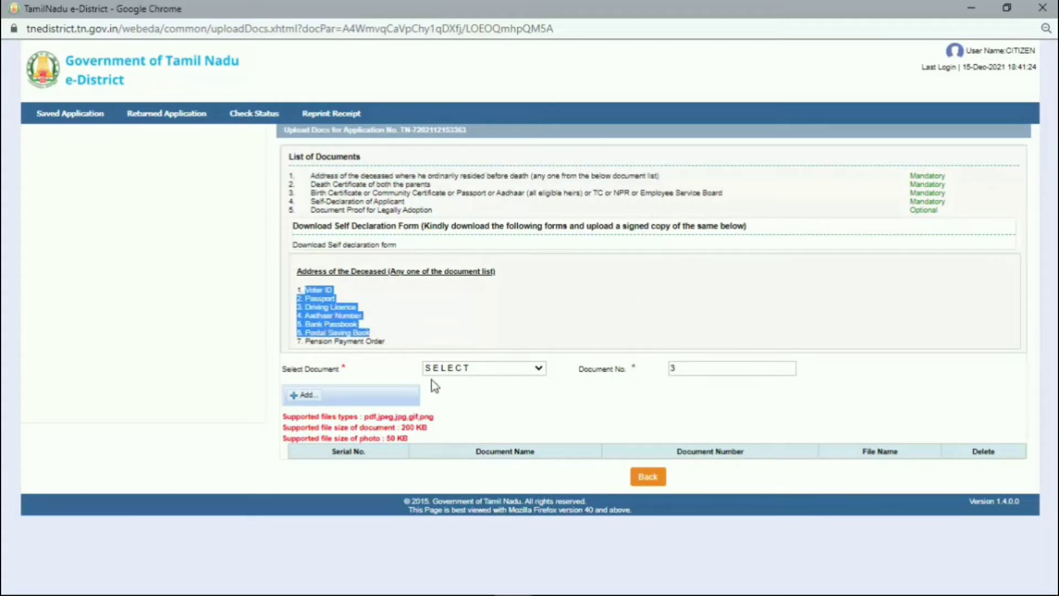
{"action": "left_click", "coordinate": [469, 373]}
{"action": "left_click", "coordinate": [508, 383]}
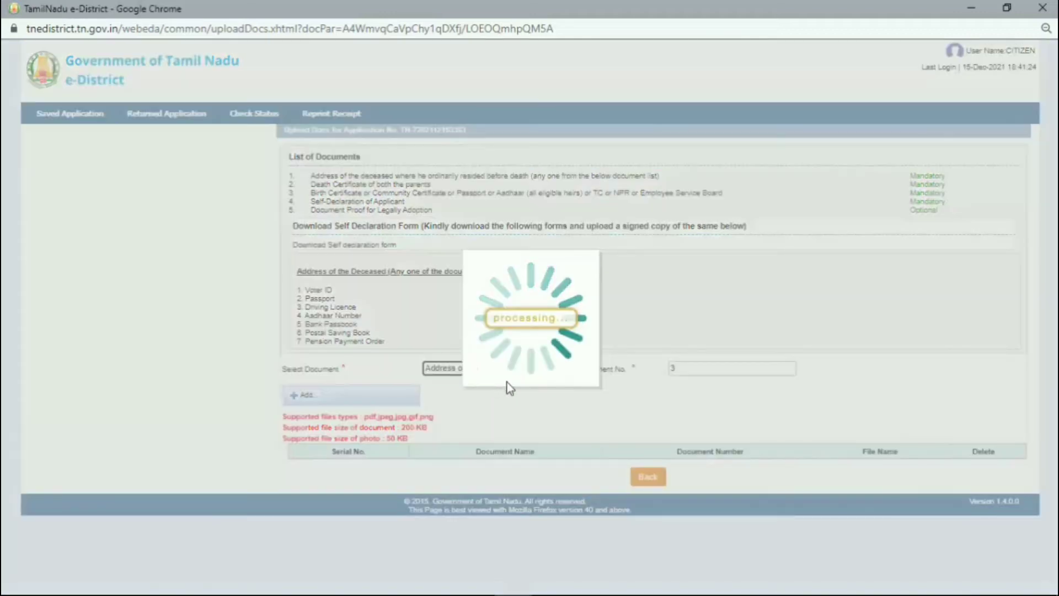
{"action": "left_click", "coordinate": [607, 368]}
{"action": "type", "text": "1"}
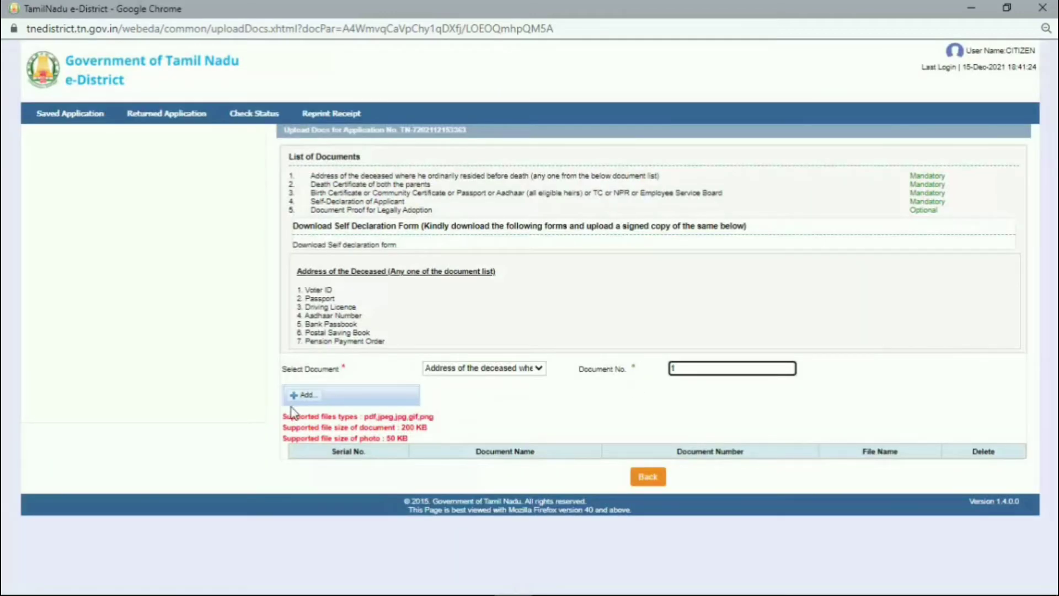
{"action": "left_click", "coordinate": [298, 396]}
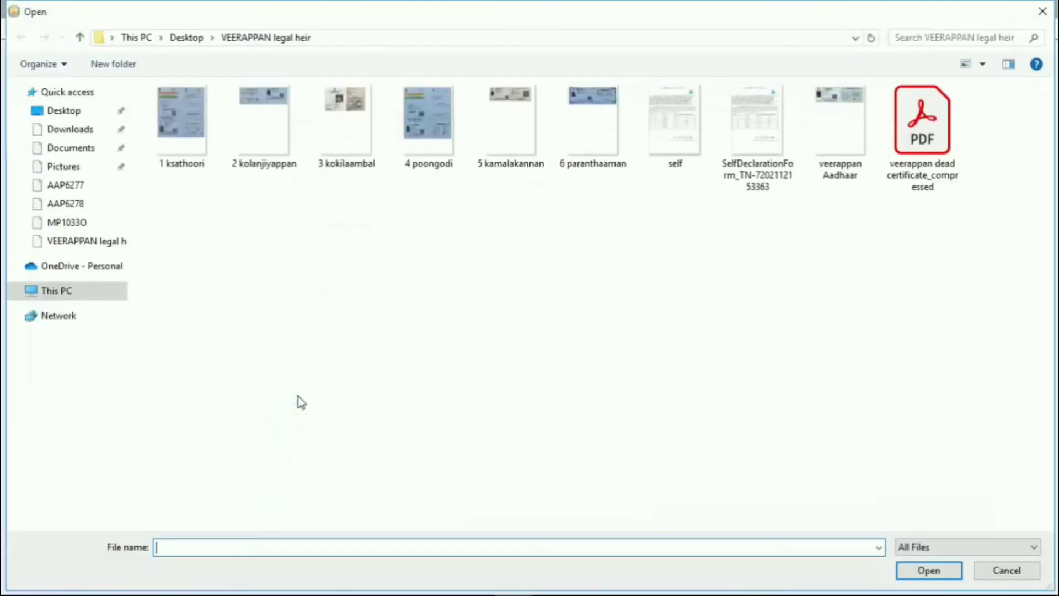
{"action": "left_click", "coordinate": [830, 142]}
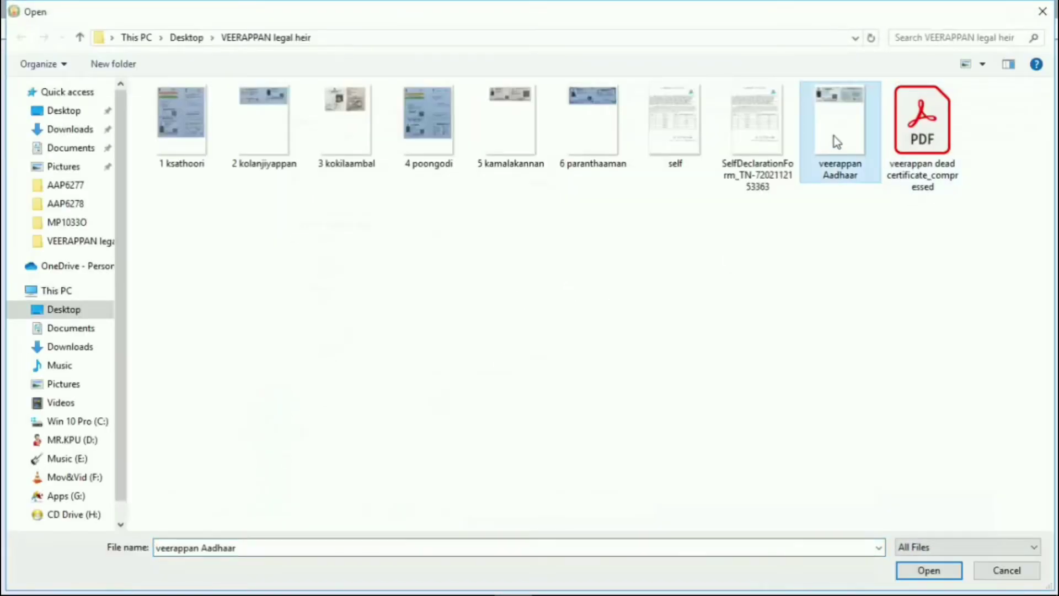
{"action": "double_click", "coordinate": [837, 143]}
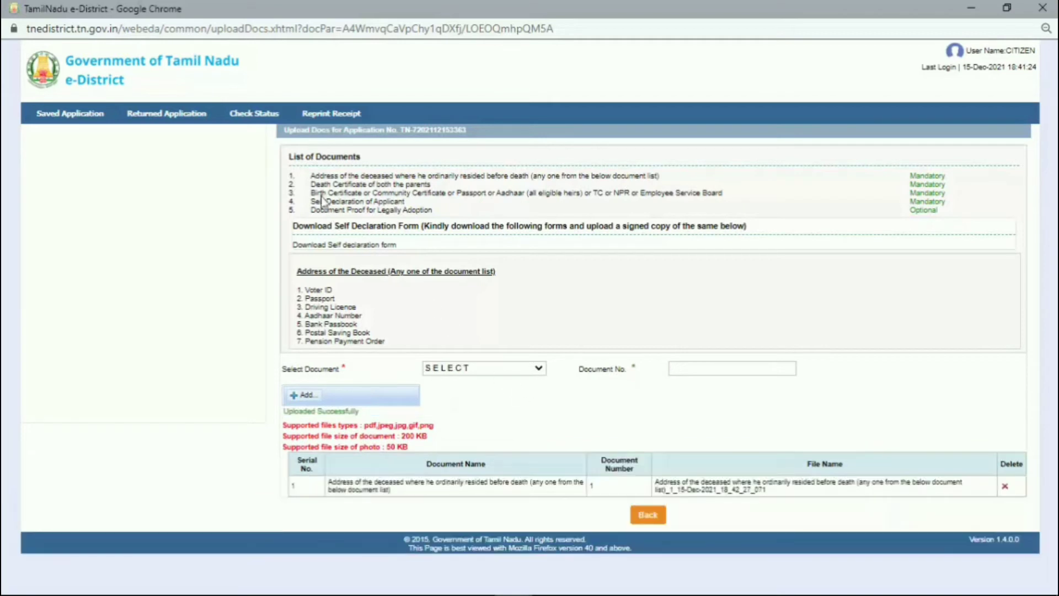
{"action": "left_click_drag", "start_coordinate": [311, 184], "coordinate": [439, 189]}
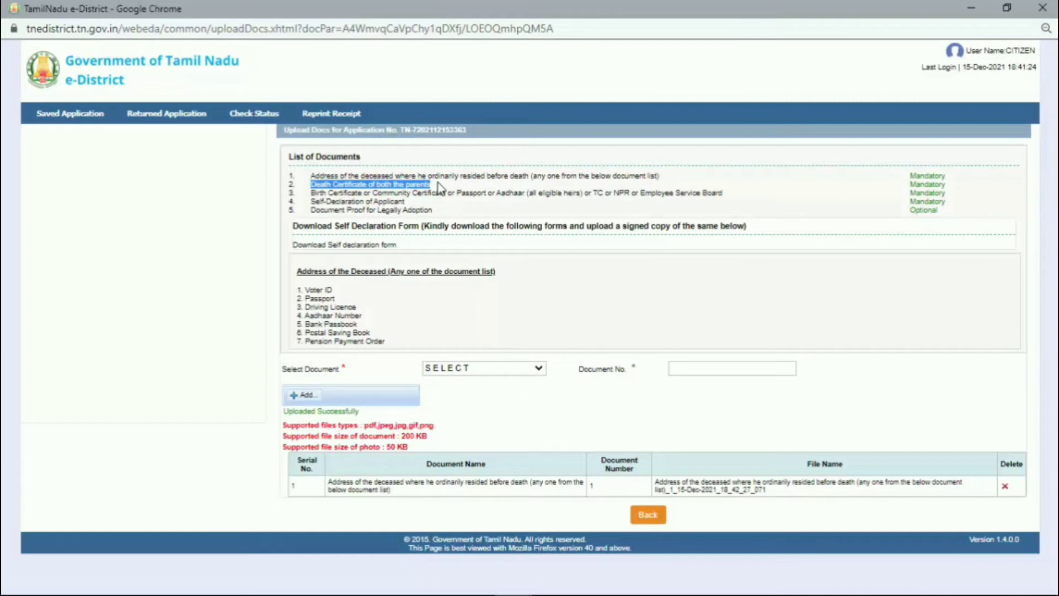
Attach the compressed death certificate PDF as 'Death Certificate of both the parents', document number 2.
{"action": "left_click", "coordinate": [439, 189]}
{"action": "left_click", "coordinate": [496, 369]}
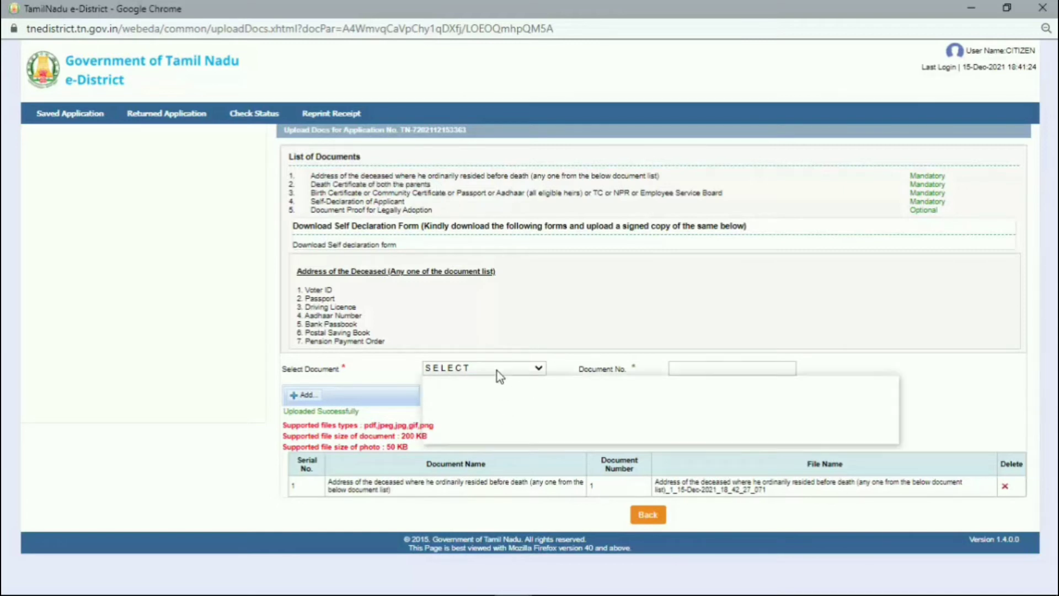
{"action": "left_click", "coordinate": [485, 403]}
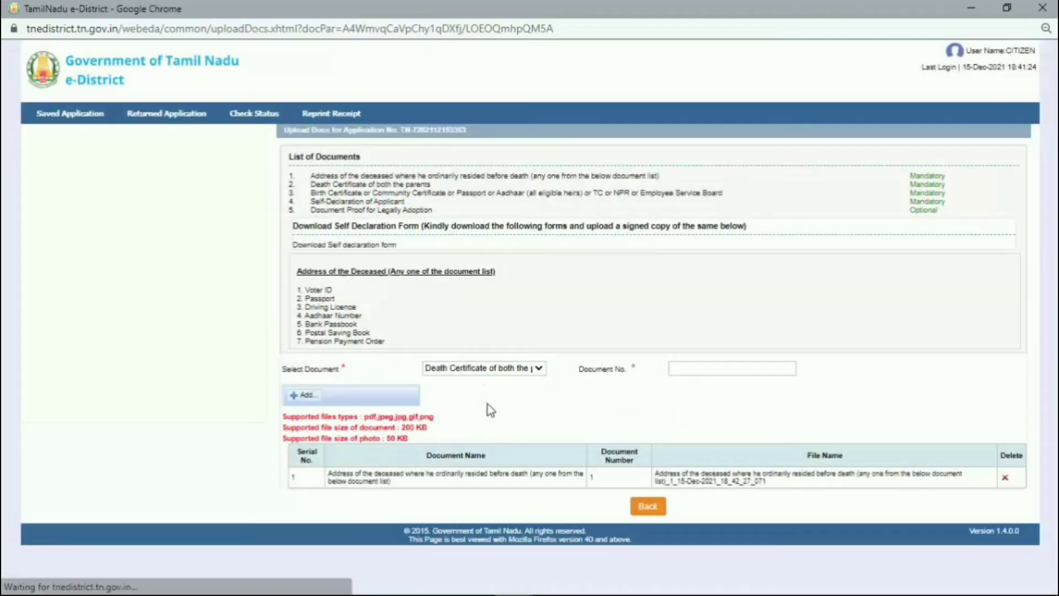
{"action": "left_click", "coordinate": [710, 370]}
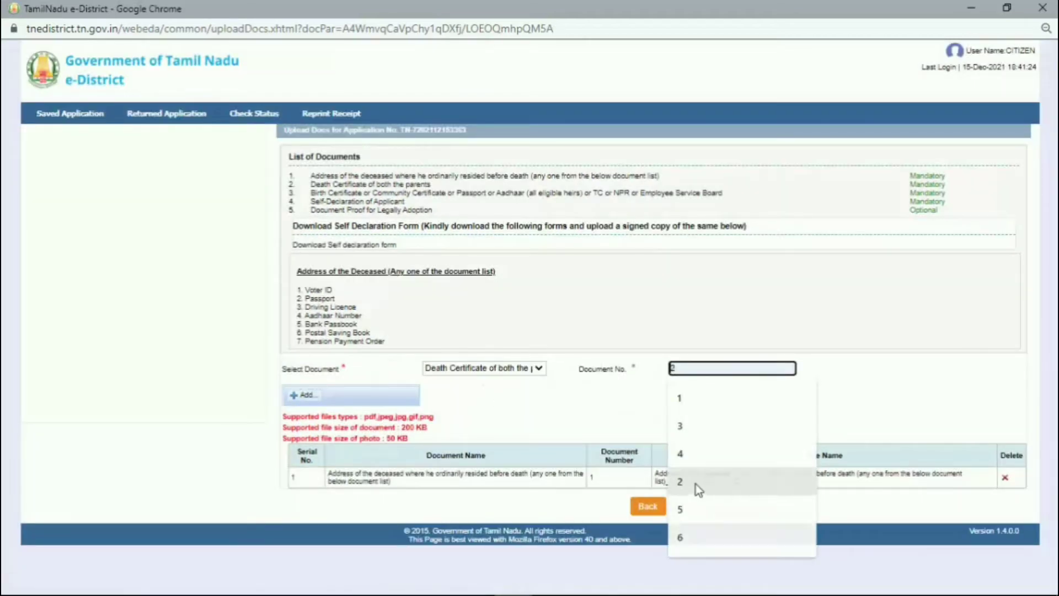
{"action": "left_click", "coordinate": [696, 483]}
{"action": "left_click", "coordinate": [306, 398]}
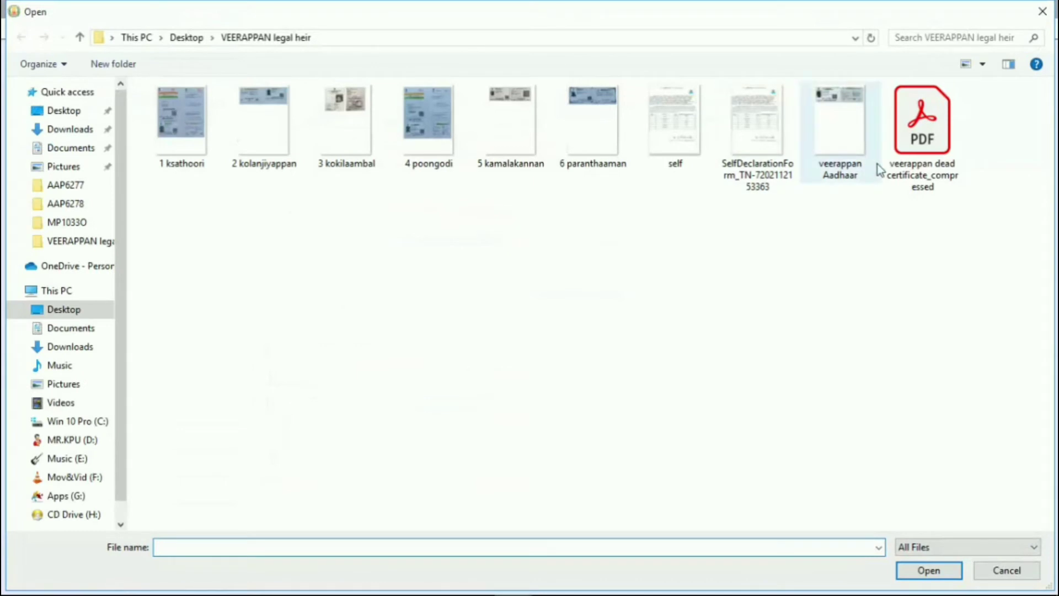
{"action": "left_click", "coordinate": [910, 148]}
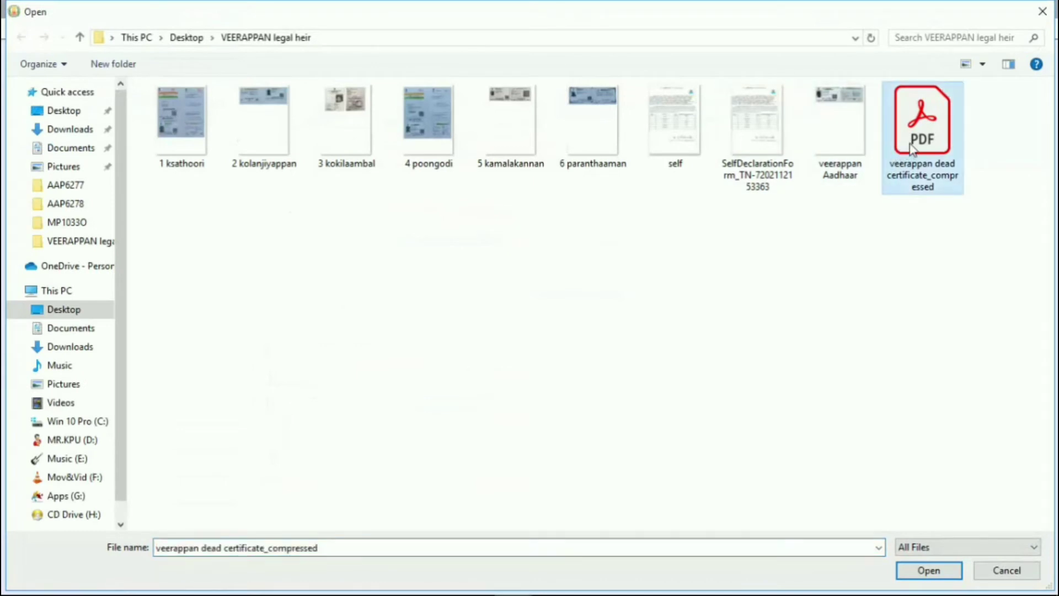
{"action": "double_click", "coordinate": [913, 152]}
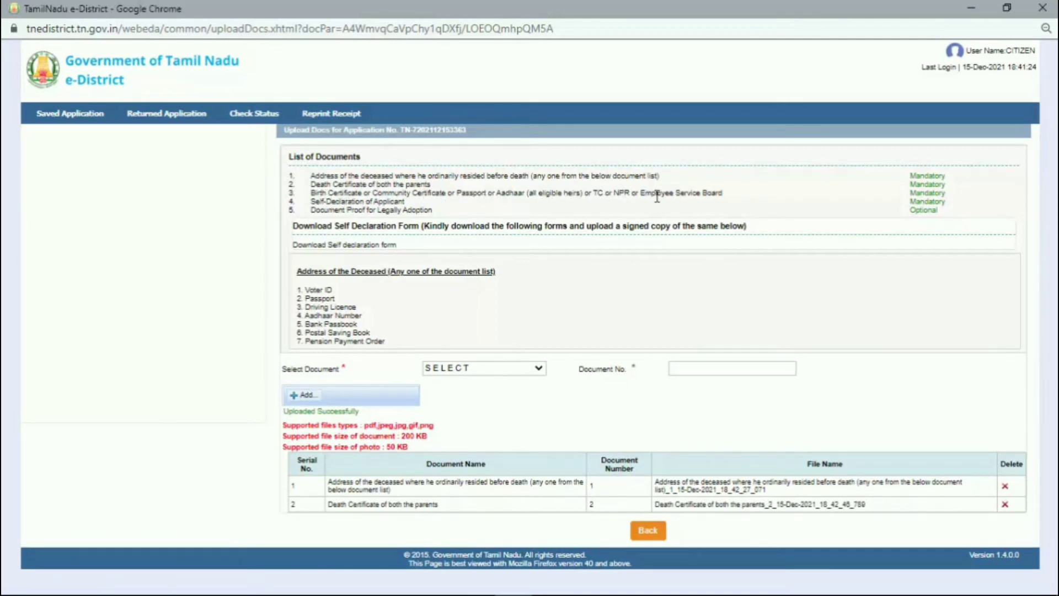
Attach the first heir's Birth Certificate or Aadhaar proof as document number 3.
{"action": "left_click", "coordinate": [463, 369]}
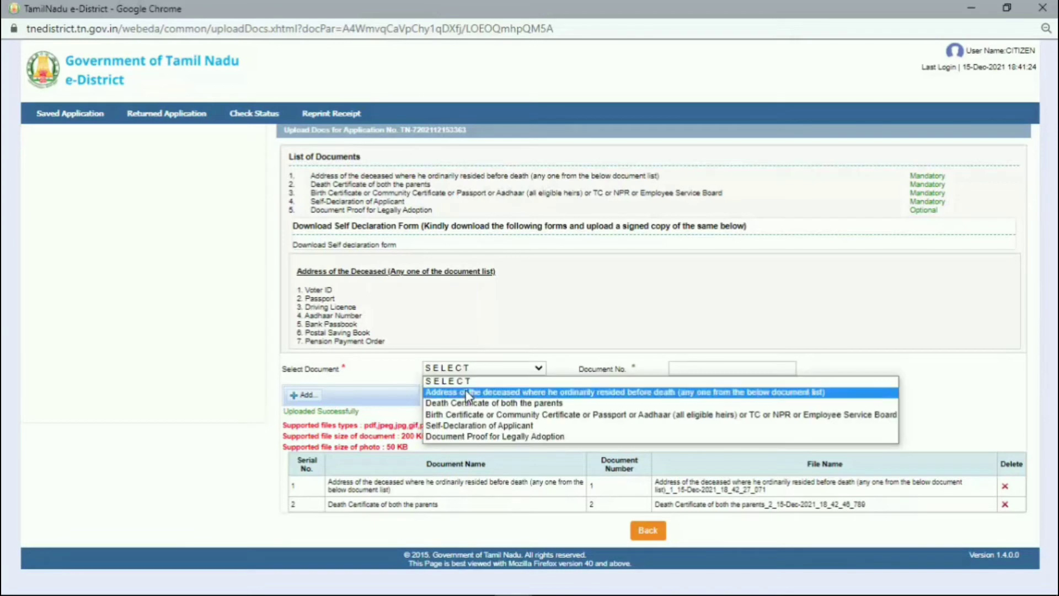
{"action": "left_click", "coordinate": [468, 414]}
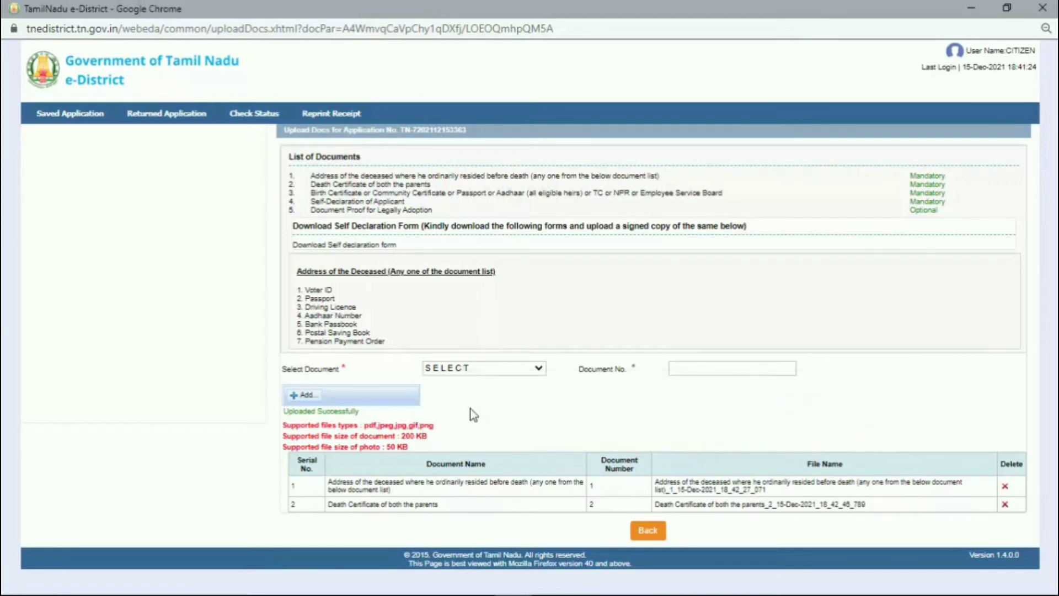
{"action": "left_click", "coordinate": [709, 370]}
{"action": "left_click", "coordinate": [704, 426]}
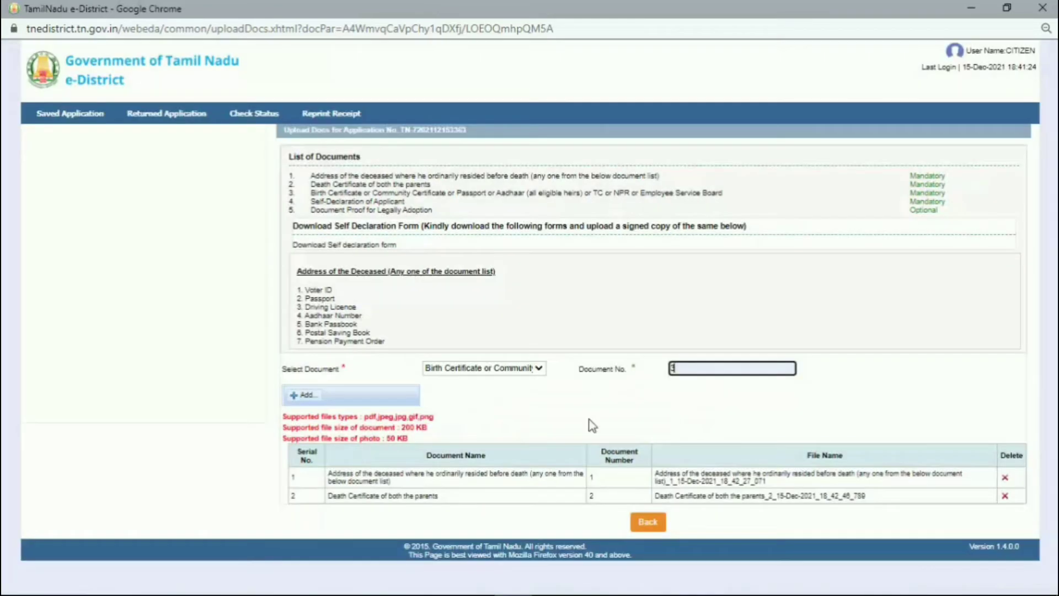
{"action": "left_click", "coordinate": [310, 395]}
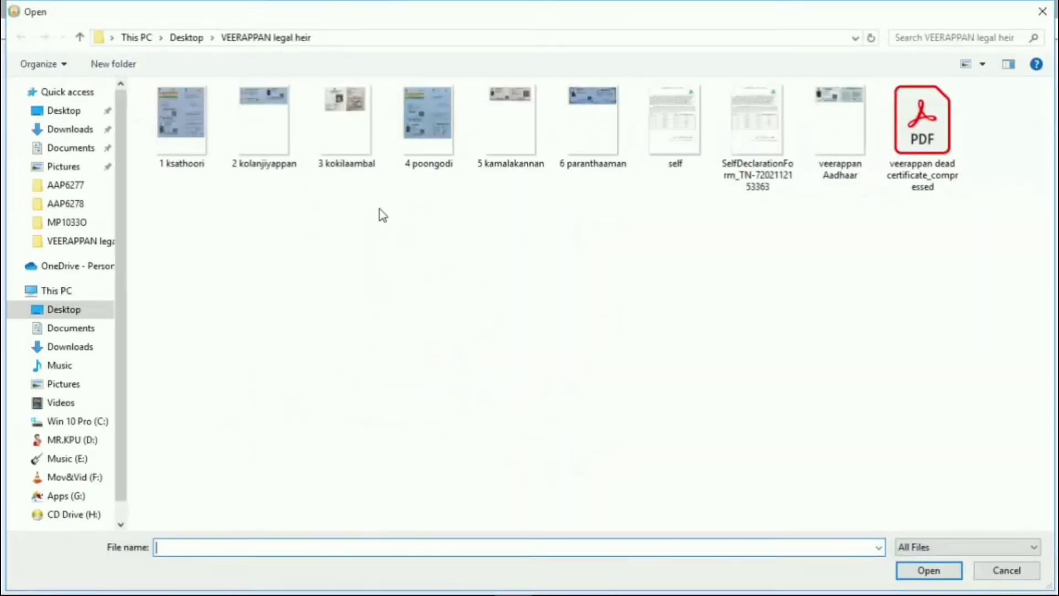
{"action": "double_click", "coordinate": [187, 150]}
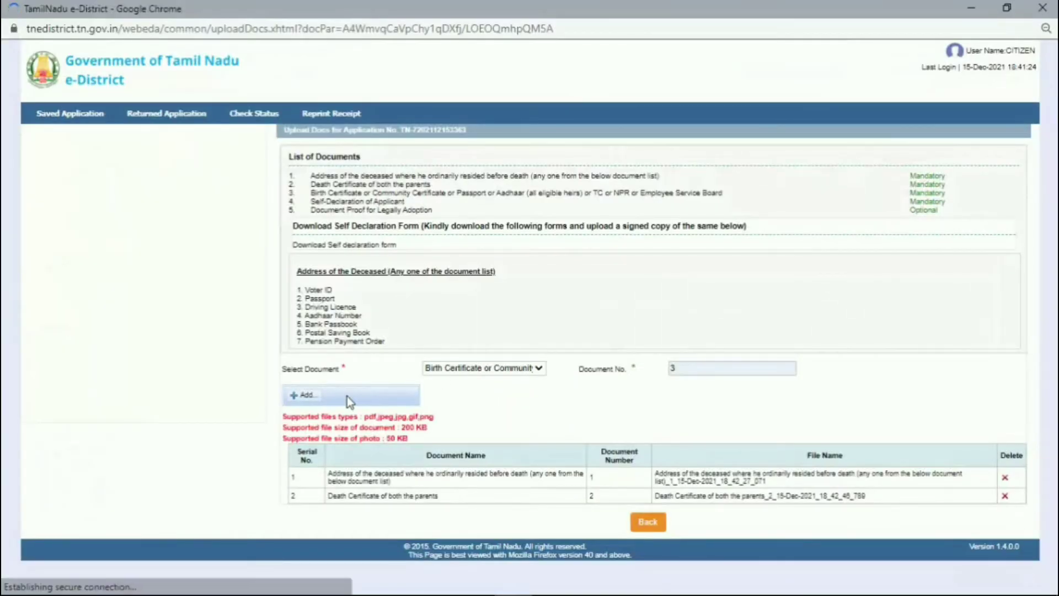
Attach the second heir's Birth Certificate or Aadhaar proof as document number 4.
{"action": "left_click", "coordinate": [498, 368]}
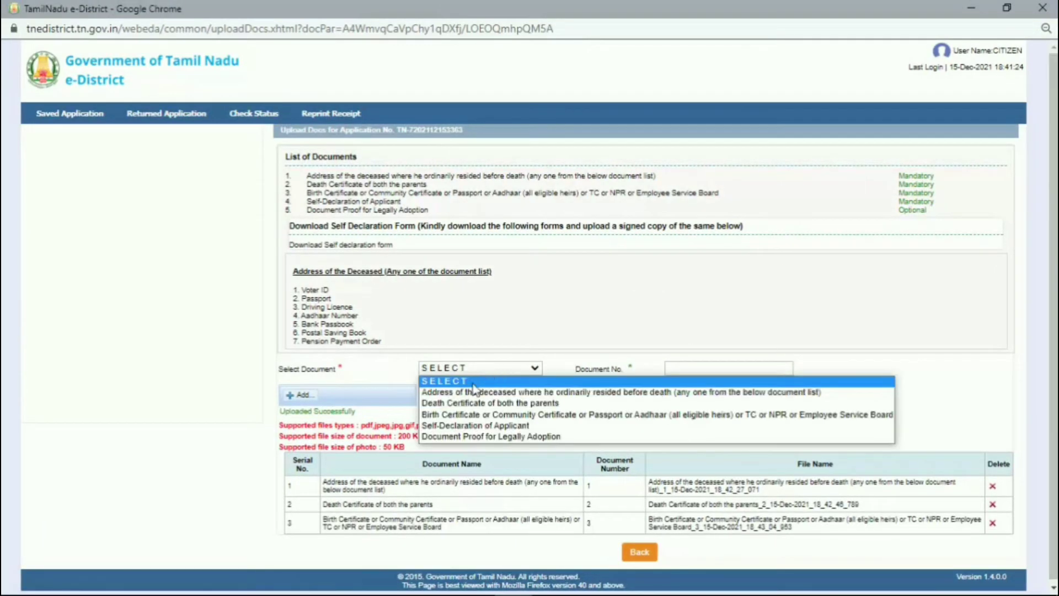
{"action": "left_click", "coordinate": [469, 415]}
{"action": "left_click", "coordinate": [728, 368]}
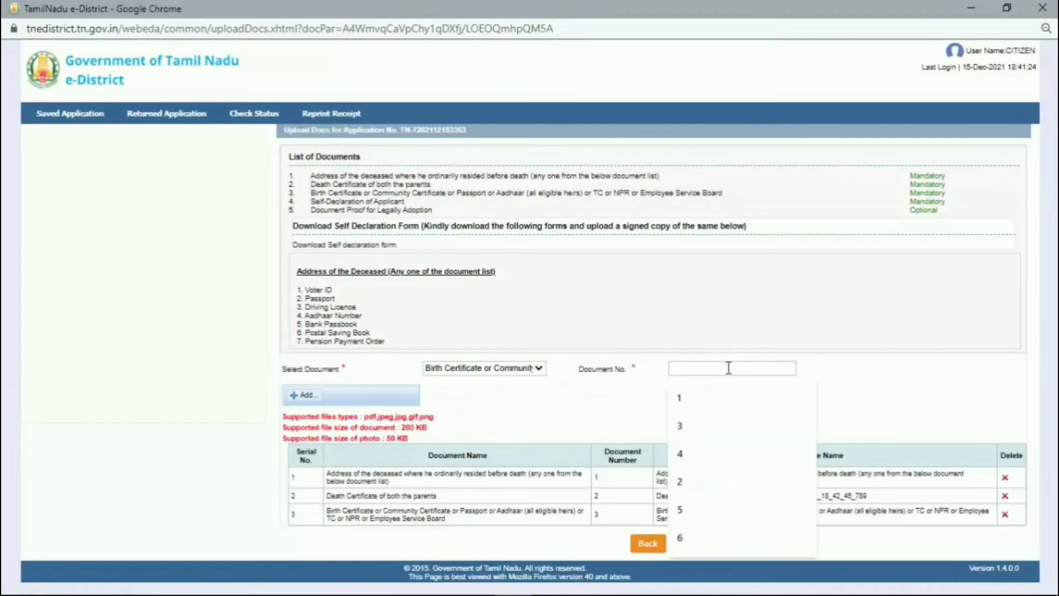
{"action": "left_click", "coordinate": [707, 455]}
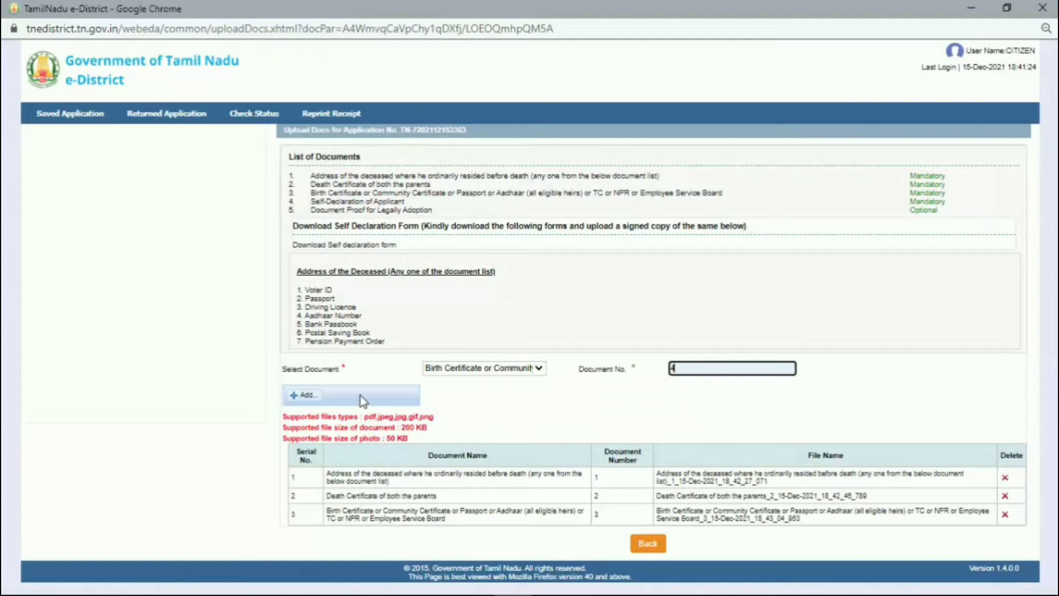
{"action": "left_click", "coordinate": [302, 396]}
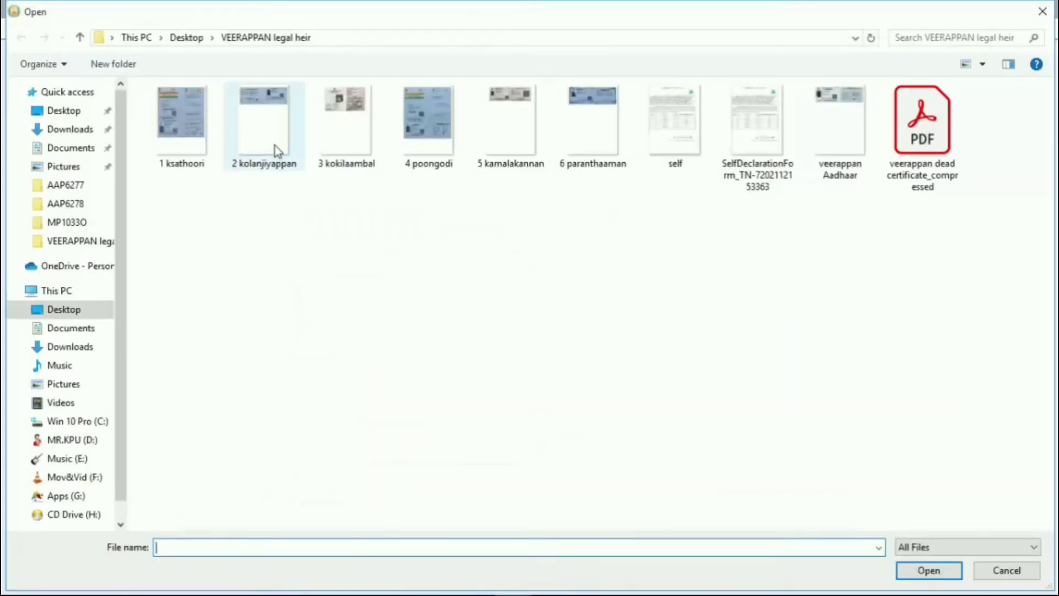
{"action": "left_click", "coordinate": [274, 148]}
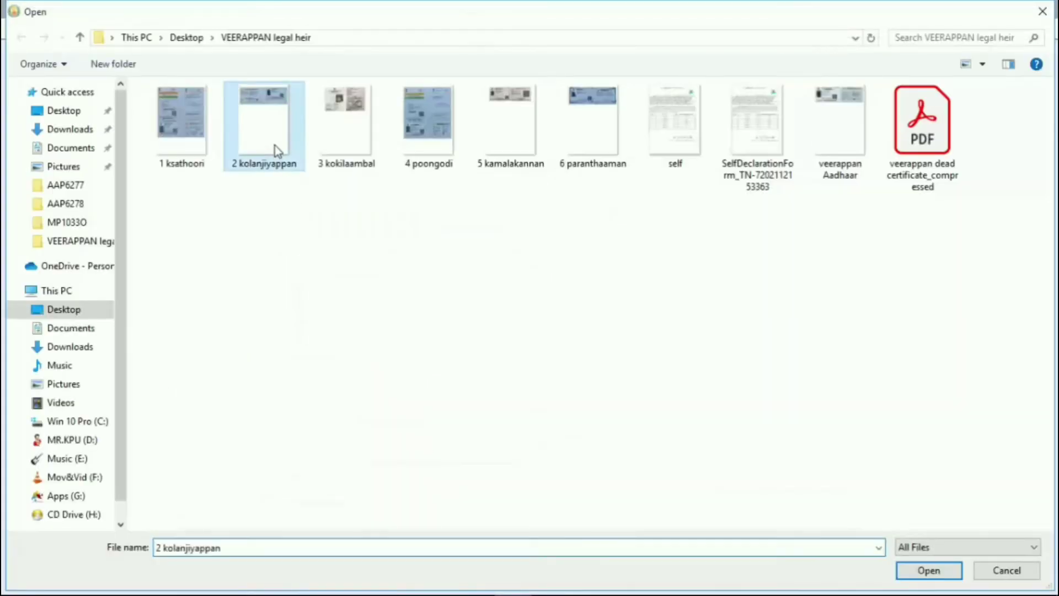
{"action": "double_click", "coordinate": [275, 146]}
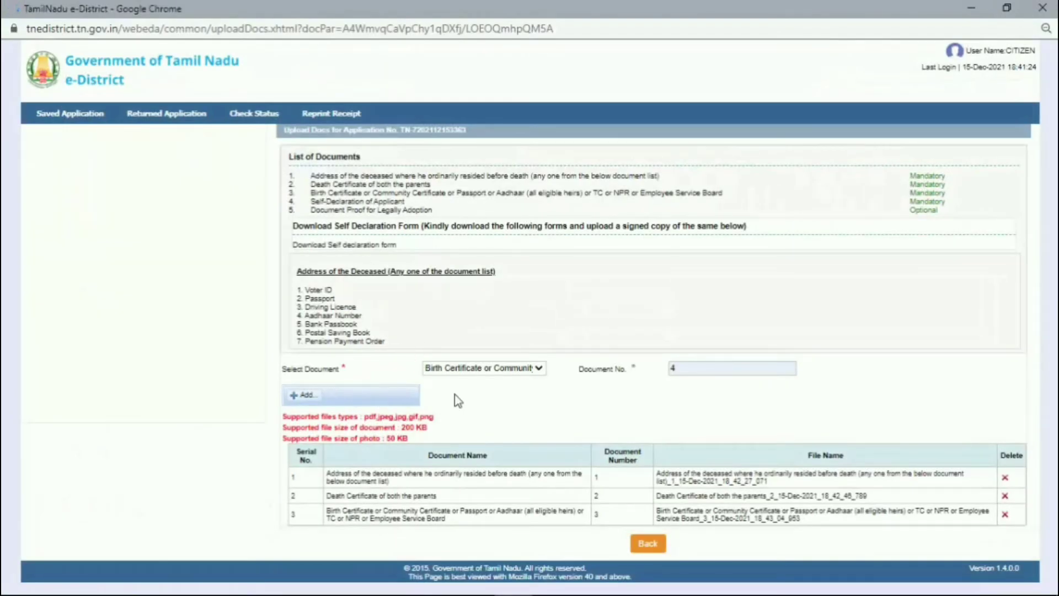
Attach and upload the third heir's Birth Certificate or Aadhaar proof as document 5.
{"action": "left_click", "coordinate": [516, 371]}
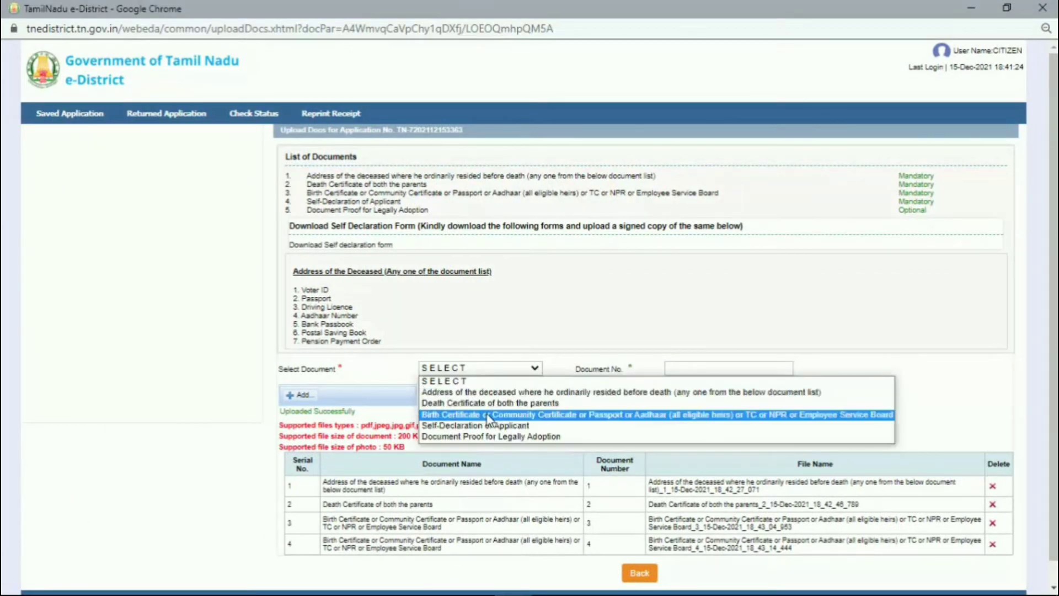
{"action": "left_click", "coordinate": [487, 414]}
{"action": "left_click", "coordinate": [673, 368]}
{"action": "left_click", "coordinate": [693, 500]}
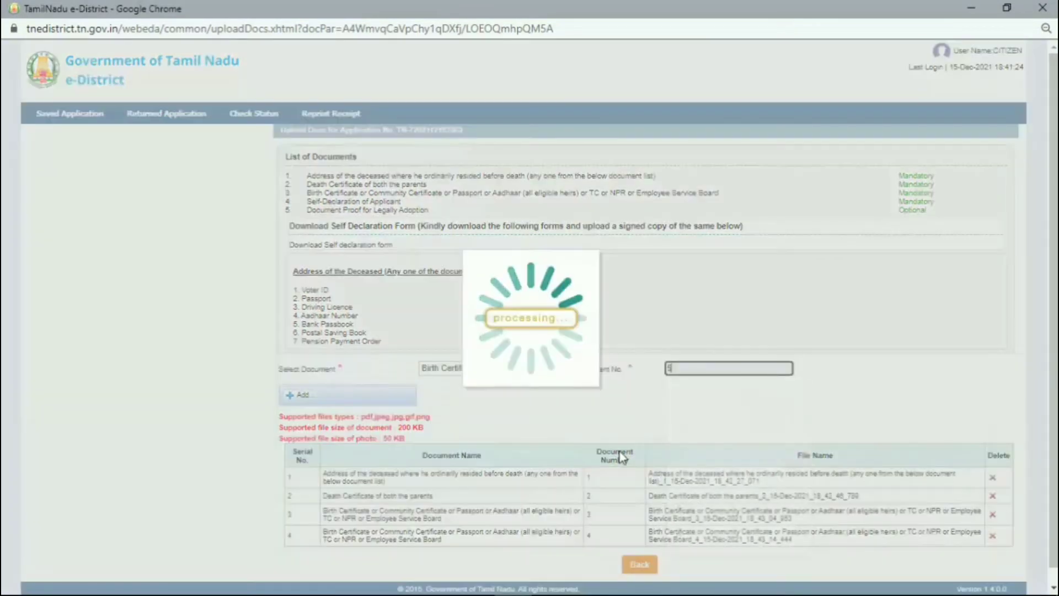
{"action": "left_click", "coordinate": [299, 395]}
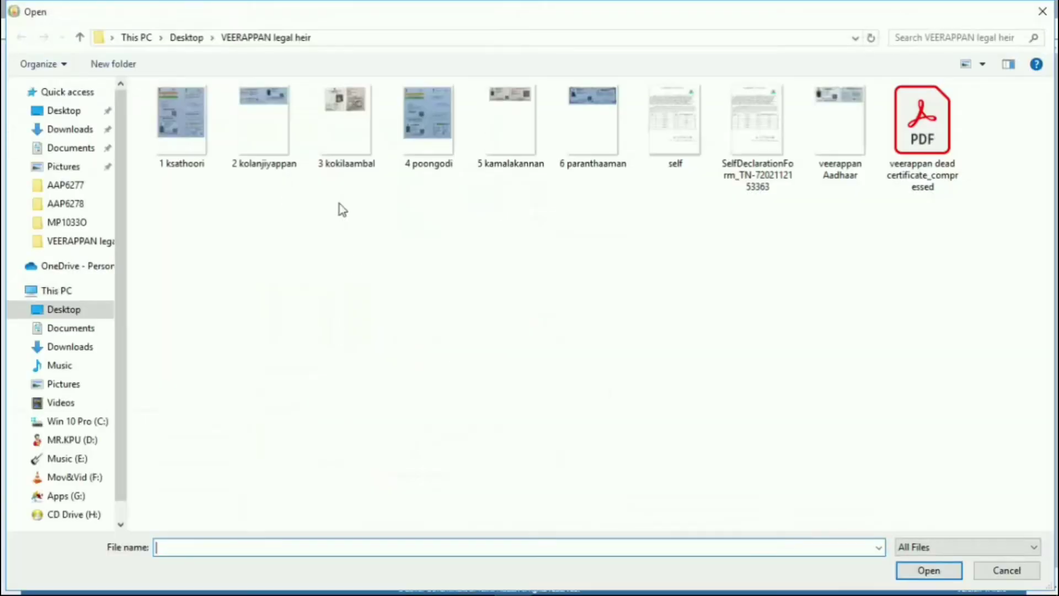
{"action": "double_click", "coordinate": [350, 134]}
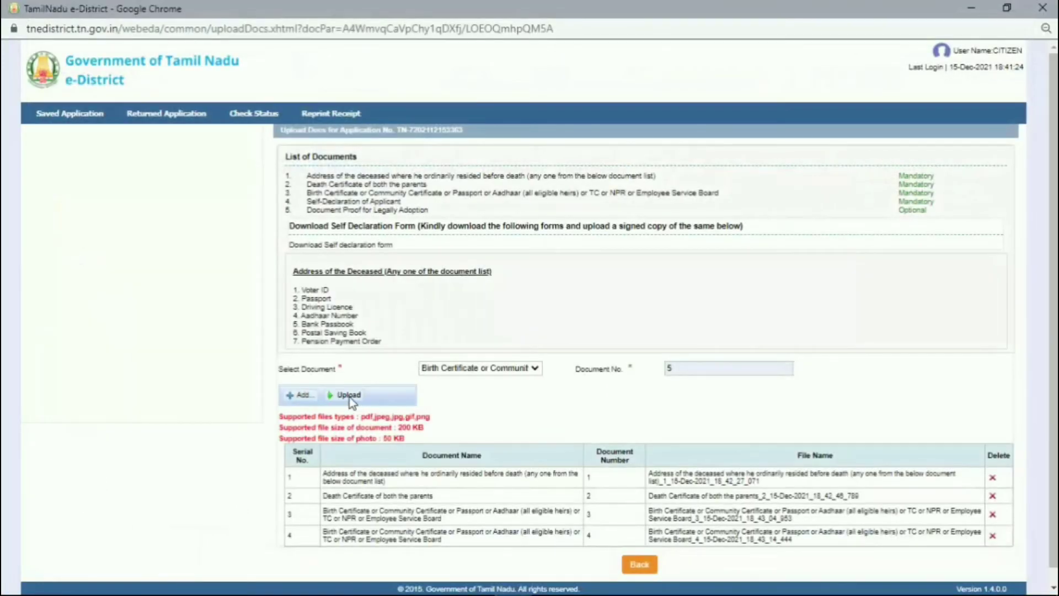
{"action": "left_click", "coordinate": [348, 395]}
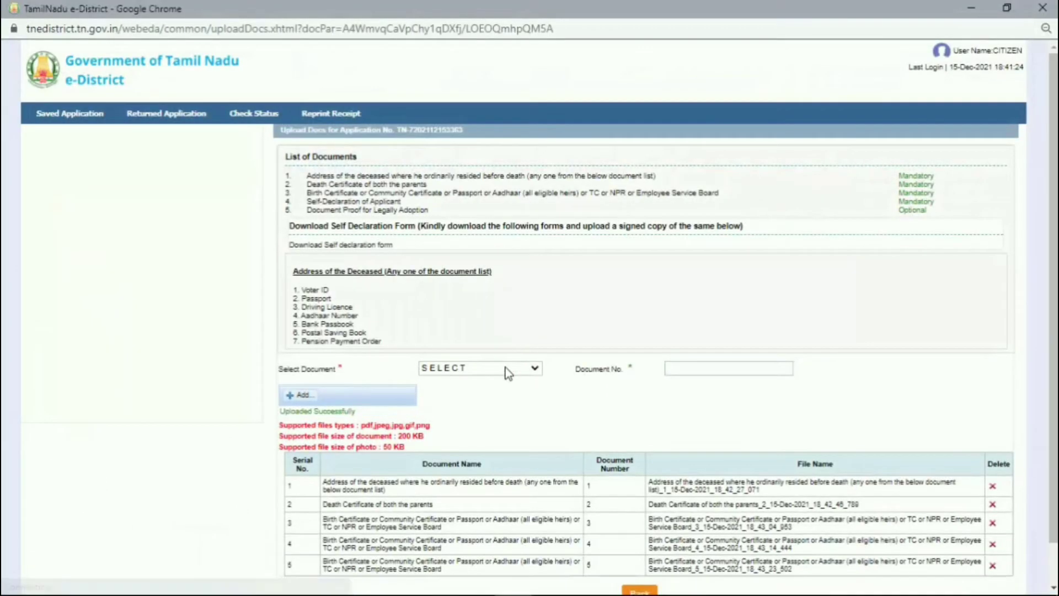
Attach the fourth heir's Birth Certificate or Aadhaar proof as document number 6.
{"action": "scroll", "coordinate": [515, 356], "scroll_direction": "down", "scroll_amount": 1}
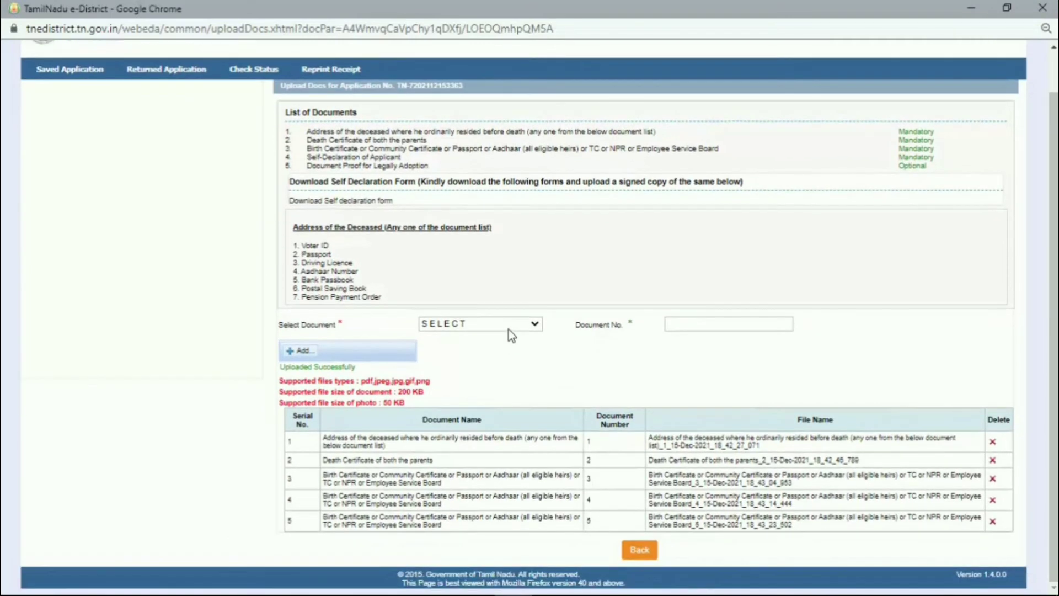
{"action": "left_click", "coordinate": [509, 326]}
{"action": "left_click", "coordinate": [489, 377]}
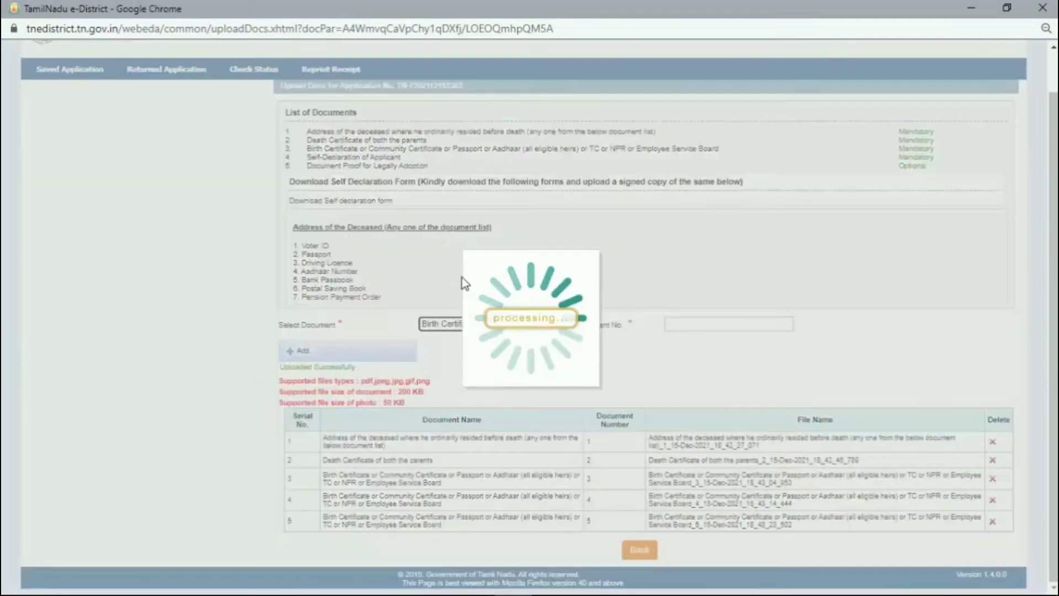
{"action": "left_click", "coordinate": [686, 331]}
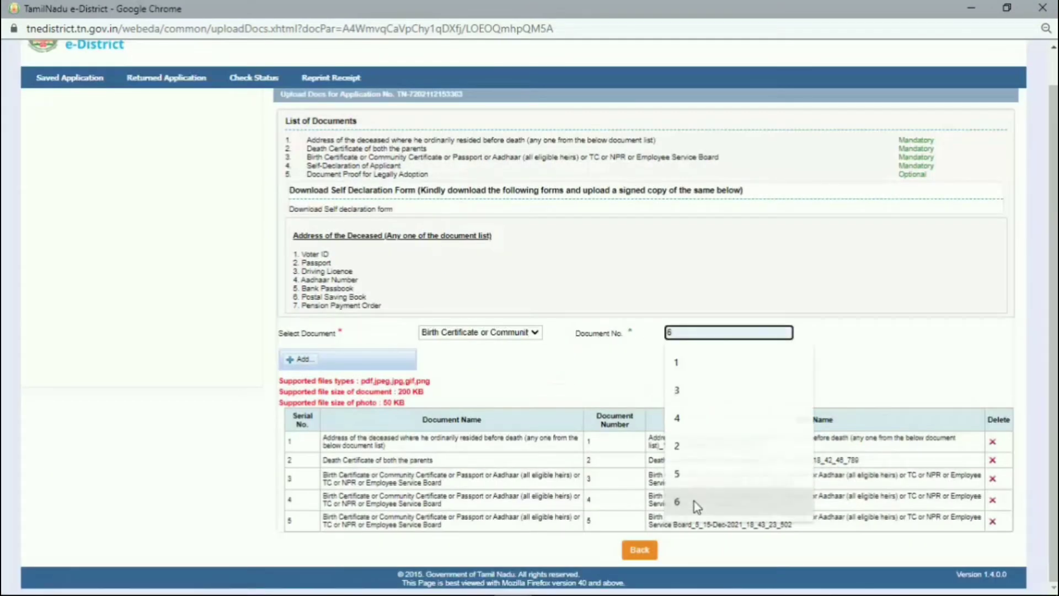
{"action": "left_click", "coordinate": [694, 501]}
{"action": "left_click", "coordinate": [301, 360]}
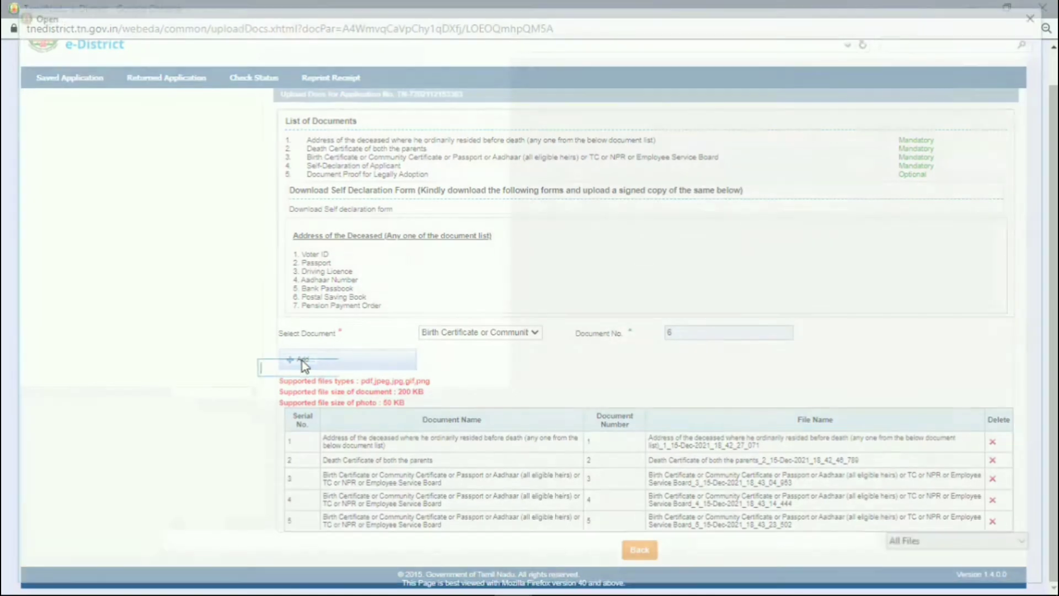
{"action": "mouse_move", "coordinate": [444, 172]}
{"action": "left_mouse_down"}
{"action": "mouse_move", "coordinate": [580, 232]}
{"action": "mouse_move", "coordinate": [445, 165]}
{"action": "left_mouse_up"}
{"action": "double_click", "coordinate": [444, 162]}
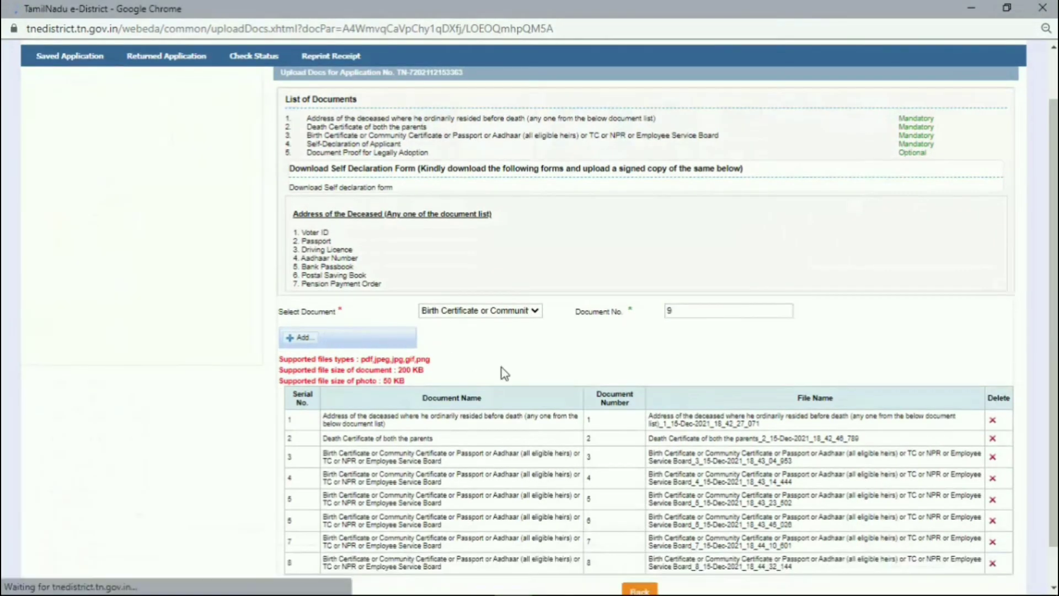
{"action": "scroll", "coordinate": [505, 372], "scroll_direction": "down", "scroll_amount": 2}
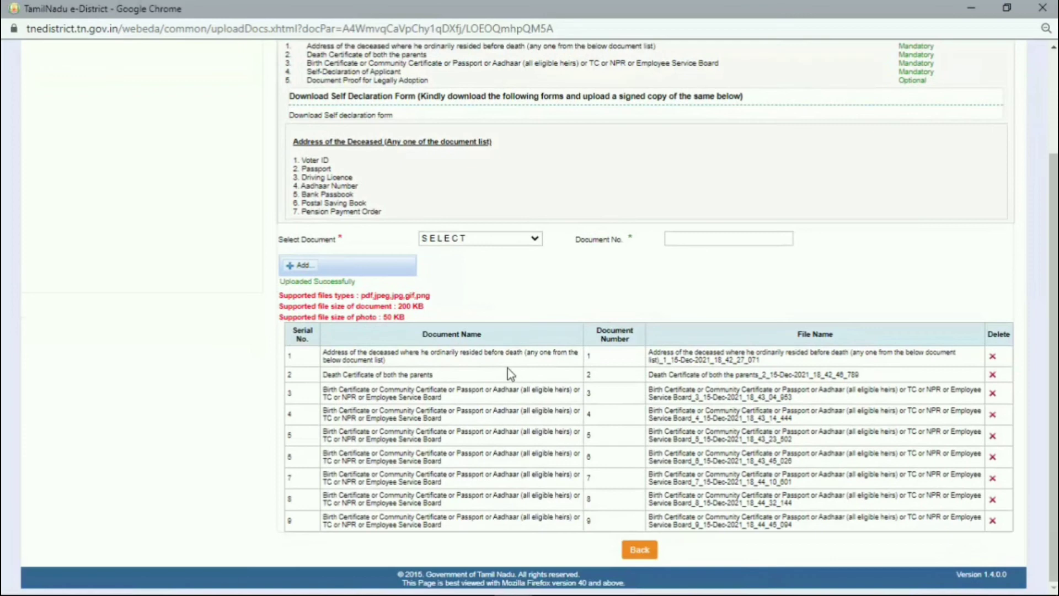
Upload the 'self' file as Self-Declaration of Applicant with document number 10.
{"action": "left_click", "coordinate": [481, 243]}
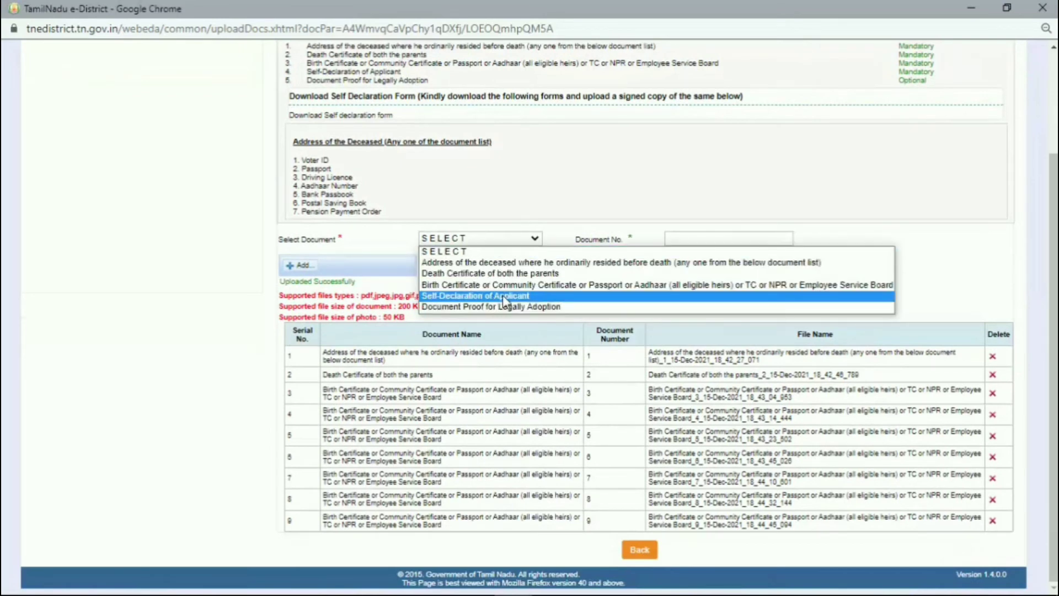
{"action": "left_click", "coordinate": [600, 299]}
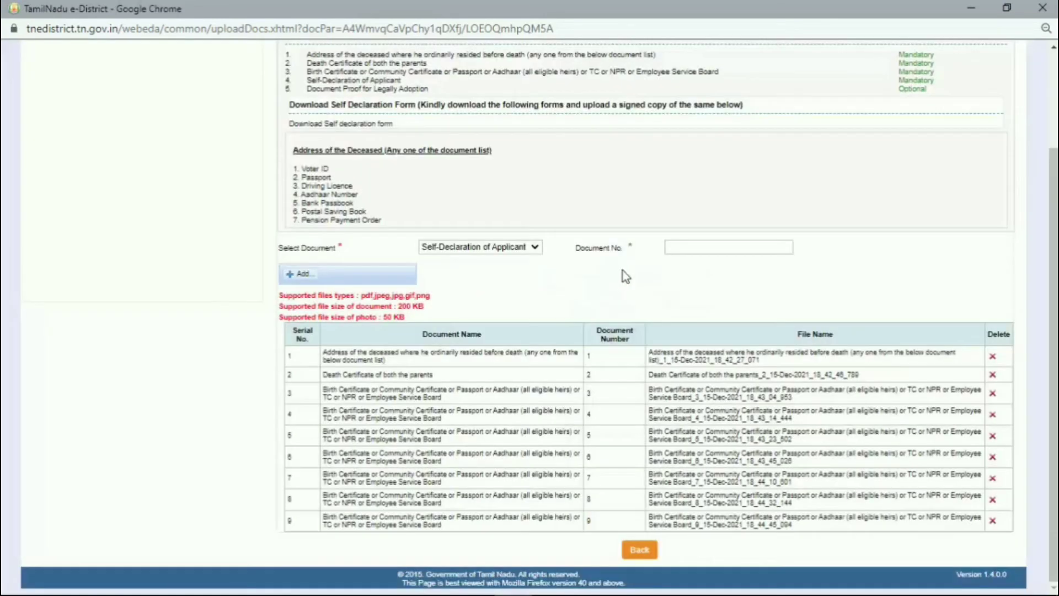
{"action": "left_click", "coordinate": [702, 247]}
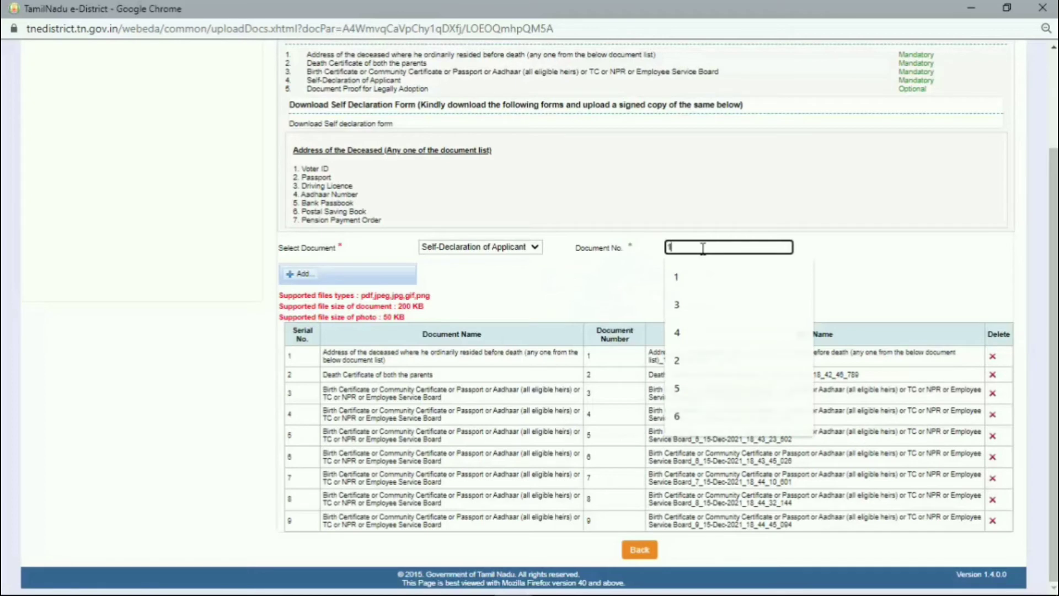
{"action": "type", "text": "10"}
{"action": "left_click", "coordinate": [305, 274]}
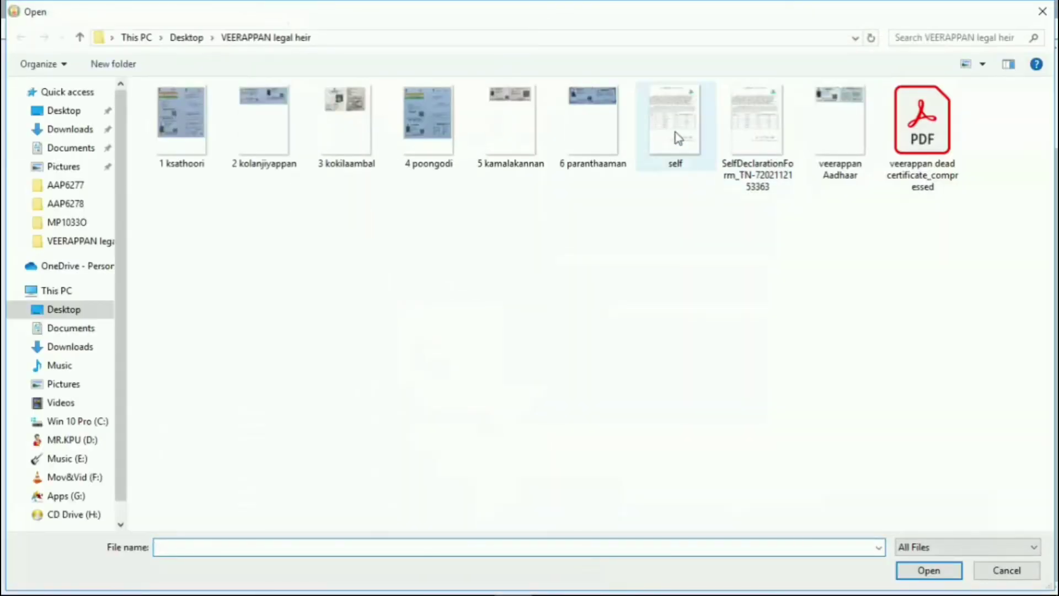
{"action": "left_click", "coordinate": [681, 127]}
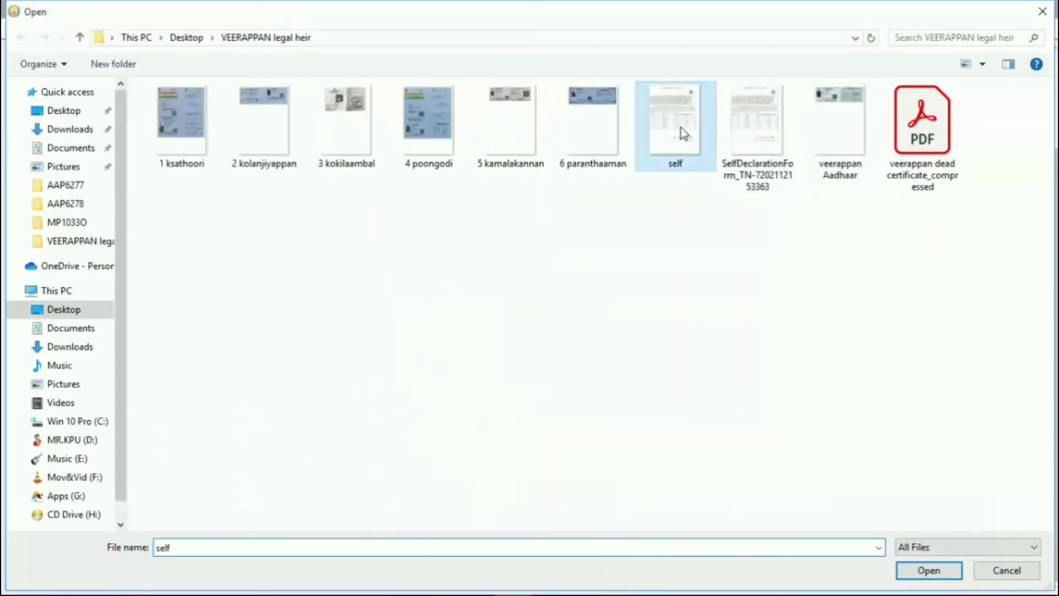
{"action": "double_click", "coordinate": [684, 132]}
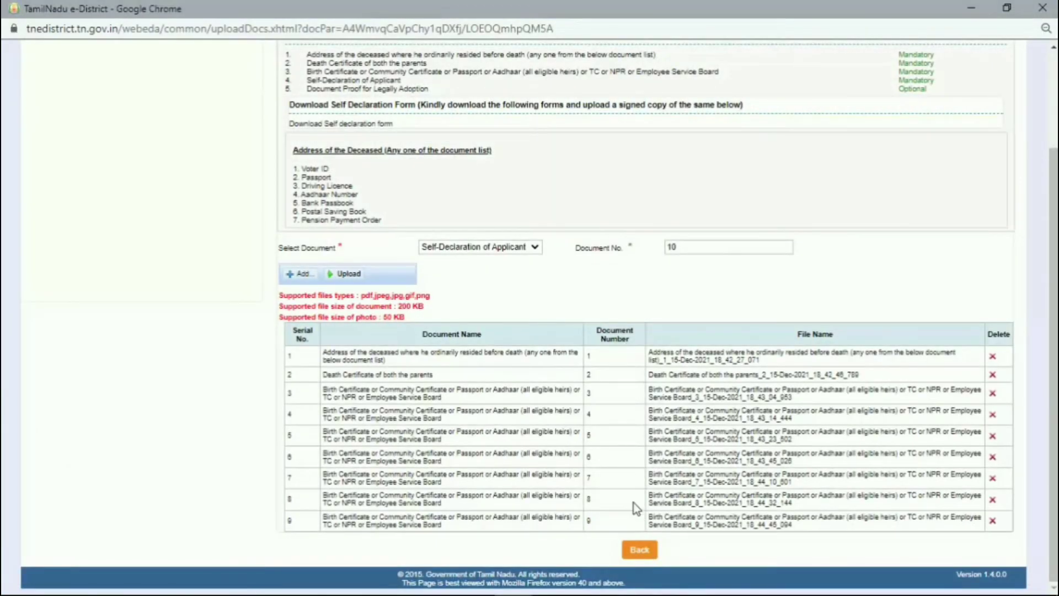
{"action": "left_click", "coordinate": [353, 275]}
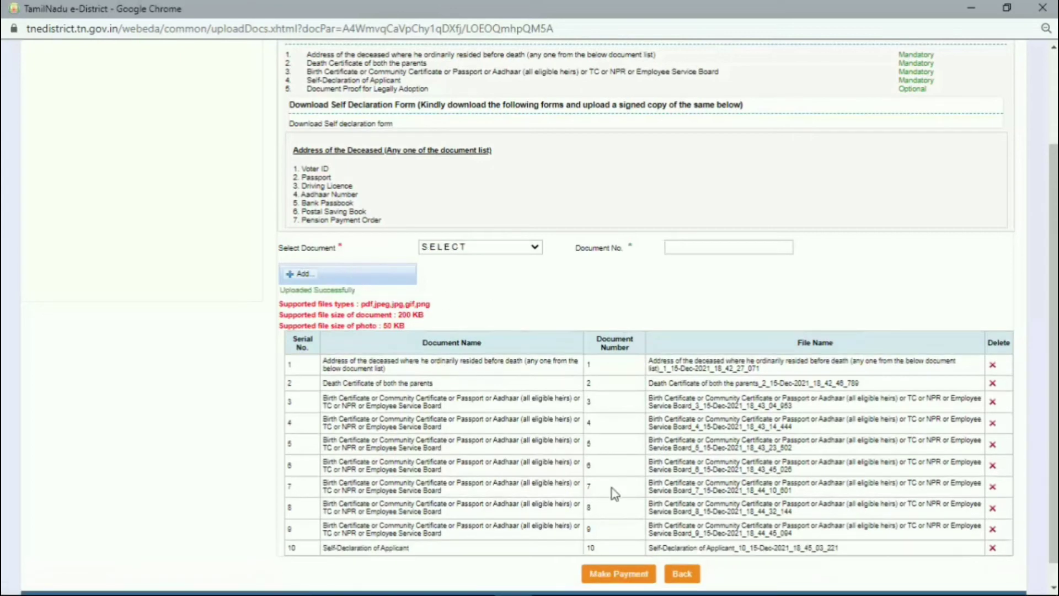
Review the uploaded documents list and scroll down to the payment option.
{"action": "scroll", "coordinate": [510, 428], "scroll_direction": "down", "scroll_amount": 1}
{"action": "scroll", "coordinate": [316, 110], "scroll_direction": "up", "scroll_amount": 2}
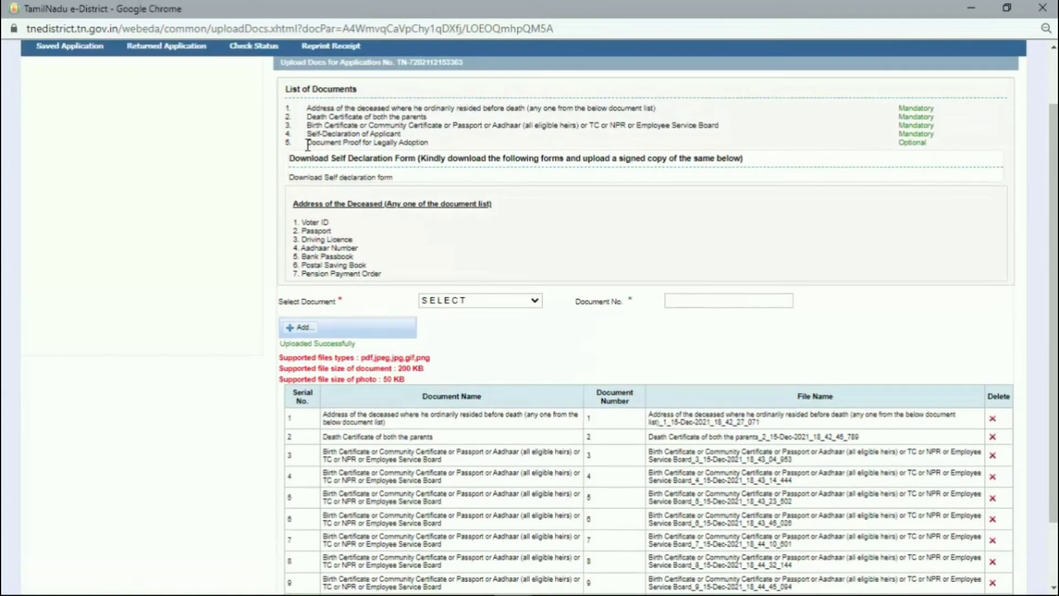
{"action": "left_click_drag", "start_coordinate": [308, 142], "coordinate": [452, 141]}
{"action": "left_click", "coordinate": [452, 142]}
{"action": "scroll", "coordinate": [497, 275], "scroll_direction": "down", "scroll_amount": 2}
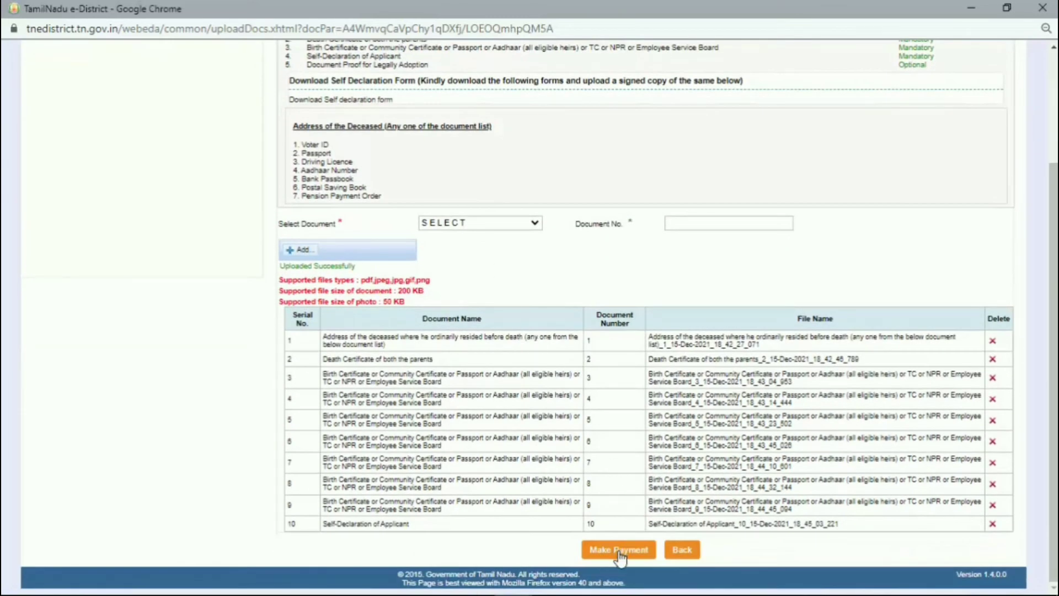
Agree to the Terms and Conditions on Payment Details and proceed to pay the ₹60 fee.
{"action": "left_click", "coordinate": [620, 554]}
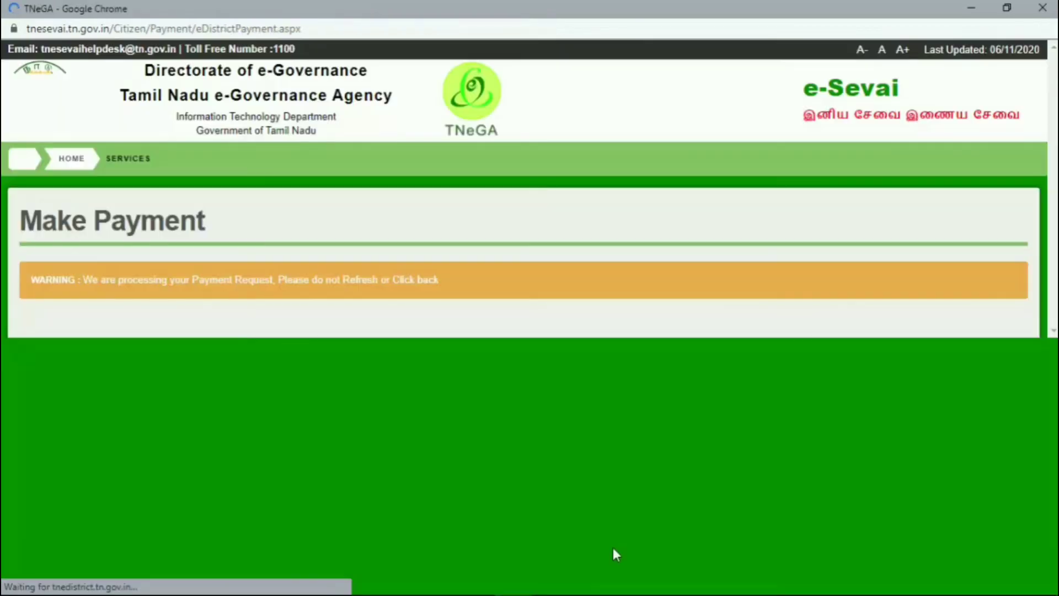
{"action": "scroll", "coordinate": [496, 392], "scroll_direction": "down", "scroll_amount": 1}
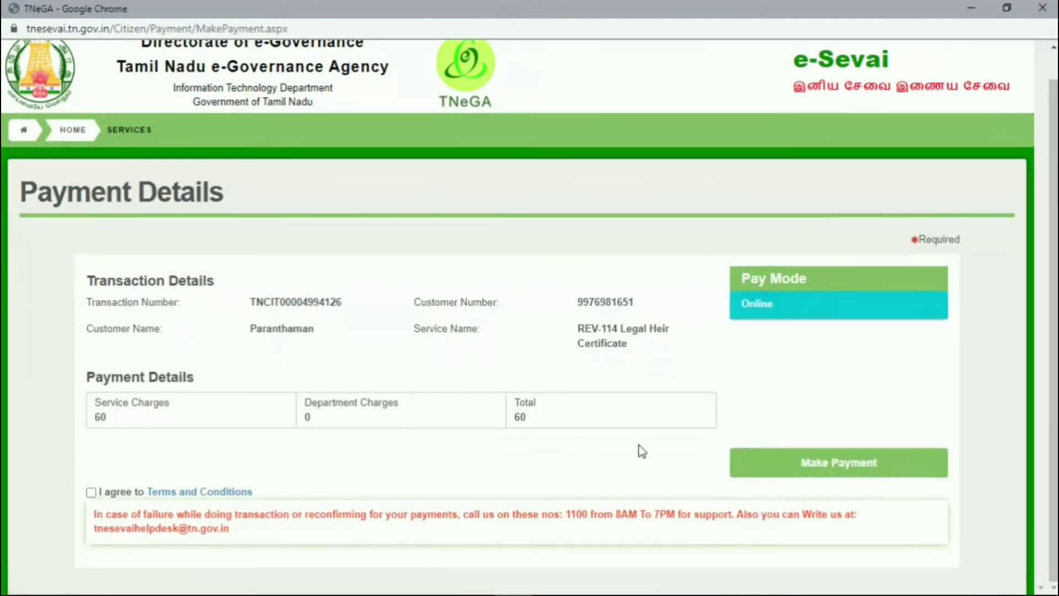
{"action": "left_click", "coordinate": [91, 492]}
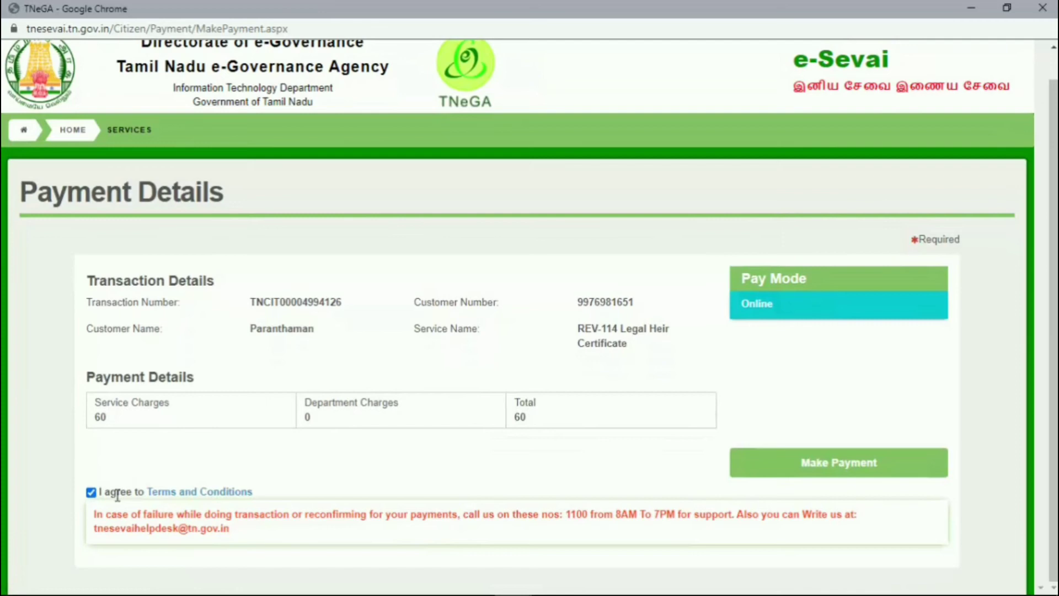
{"action": "left_click", "coordinate": [796, 469]}
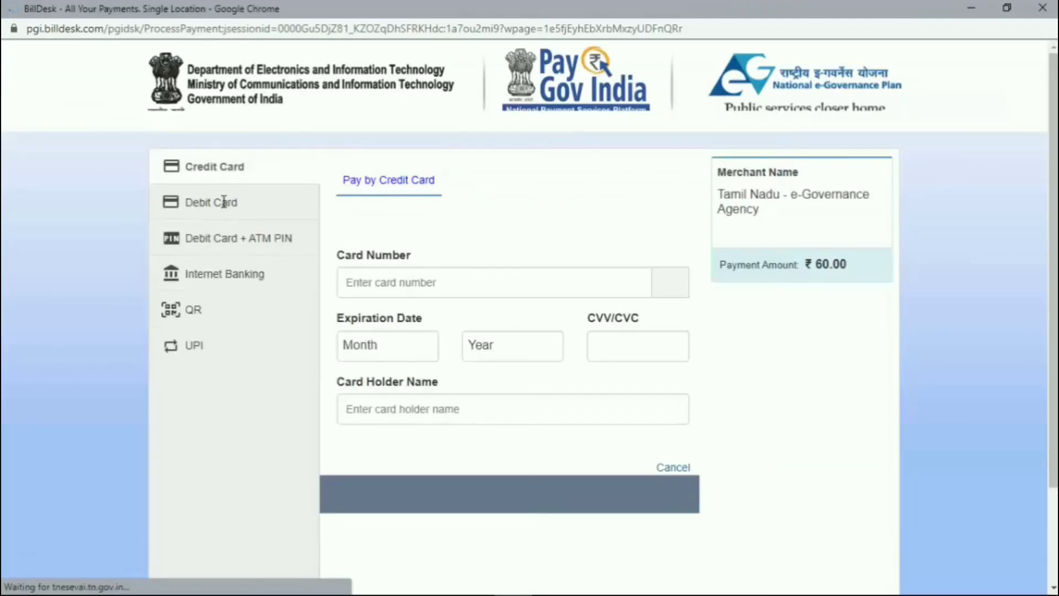
Pay by debit card: enter the card number, expiry 03/2022, CVV and cardholder name, then submit.
{"action": "left_click", "coordinate": [224, 203]}
{"action": "left_click", "coordinate": [449, 285]}
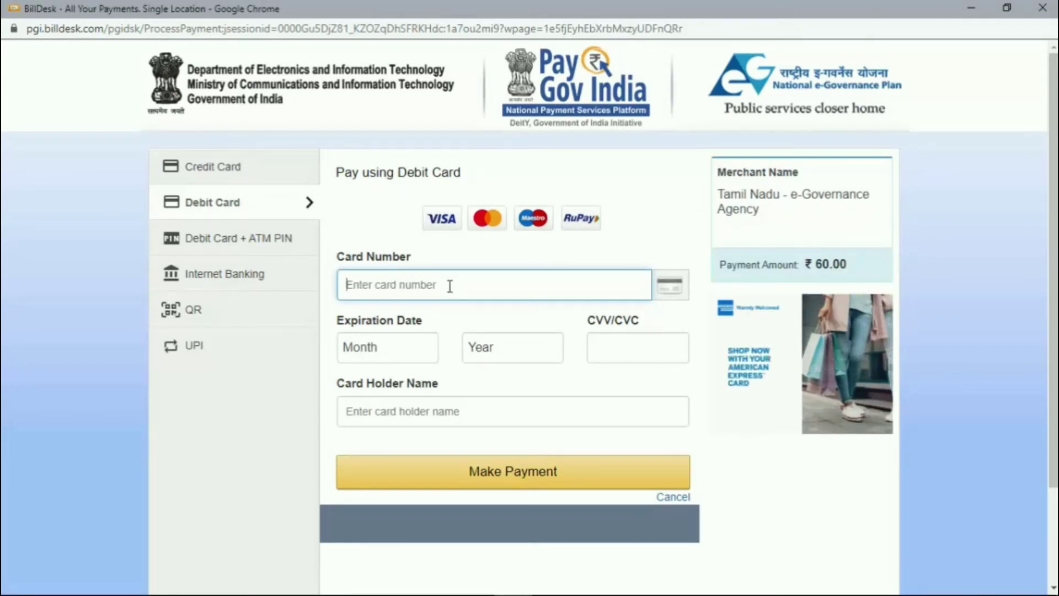
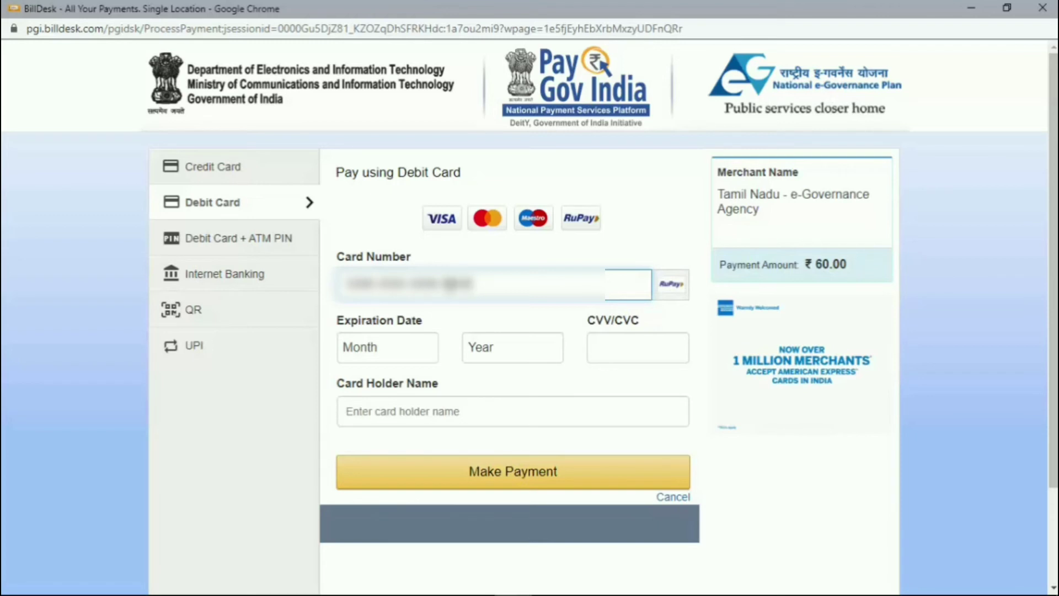
{"action": "left_click", "coordinate": [386, 358]}
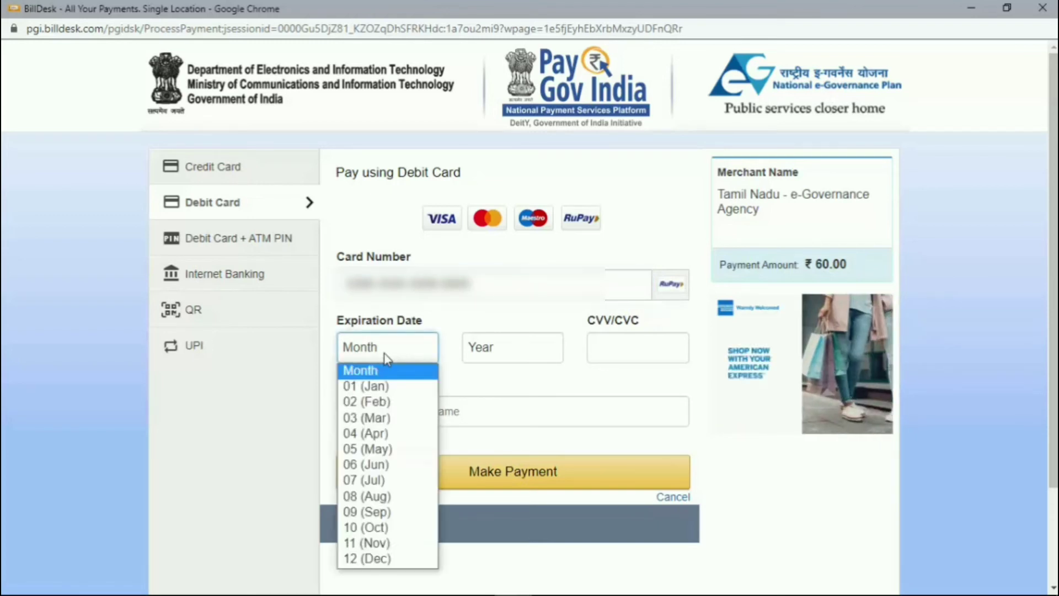
{"action": "left_click", "coordinate": [402, 417]}
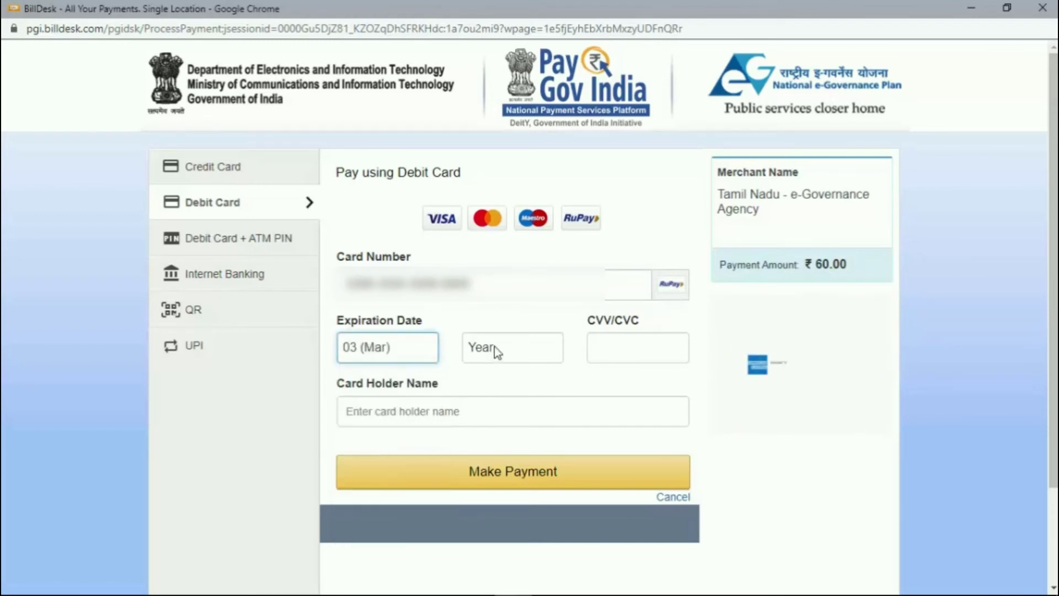
{"action": "left_click", "coordinate": [495, 346]}
{"action": "left_click", "coordinate": [499, 55]}
{"action": "left_click", "coordinate": [620, 349]}
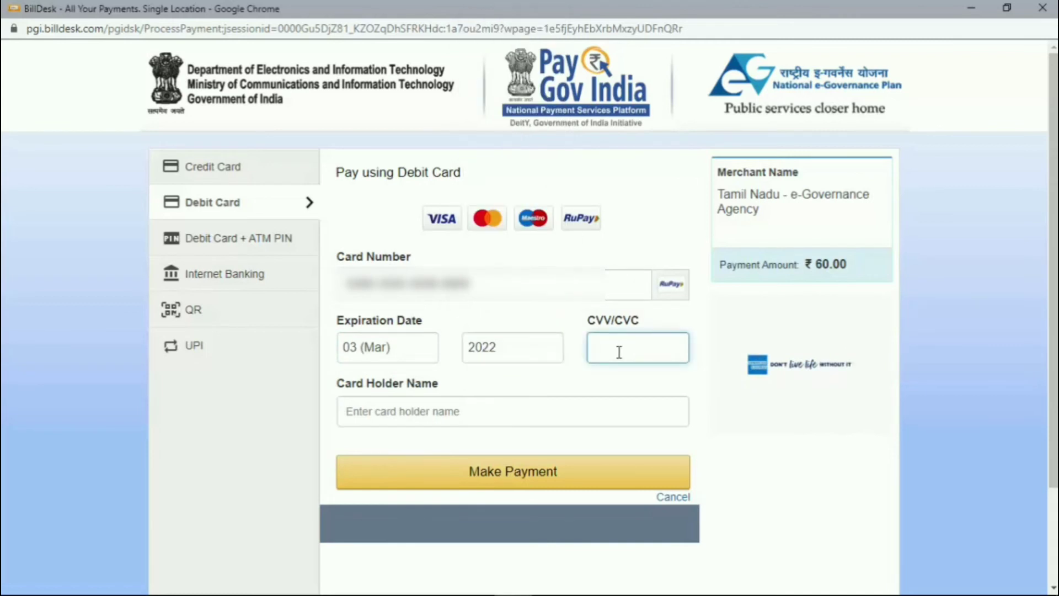
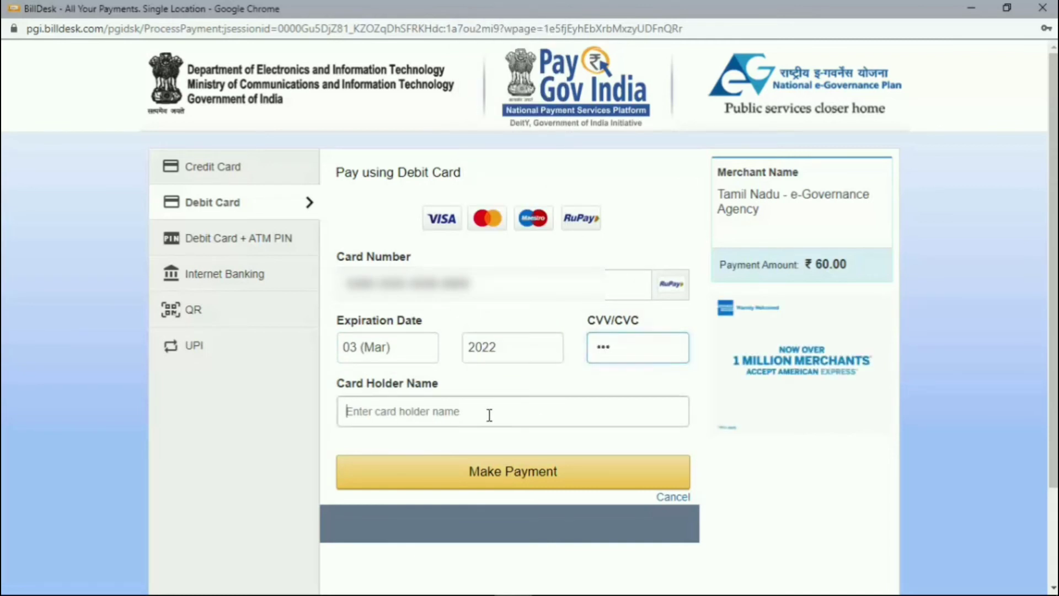
{"action": "left_click", "coordinate": [489, 414]}
{"action": "type", "text": "Ud"}
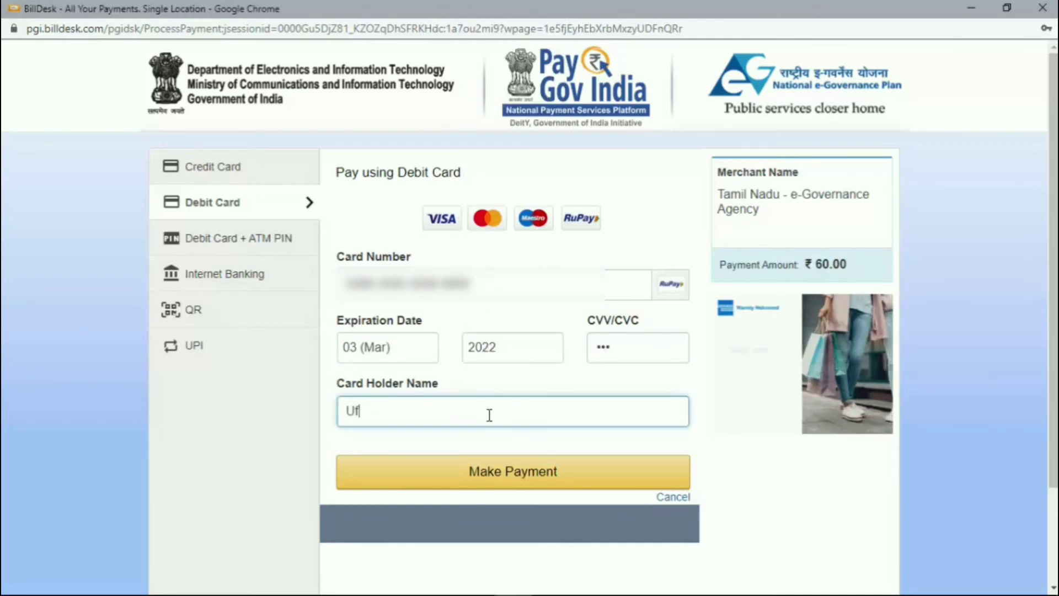
{"action": "type", "text": "hayakuma"}
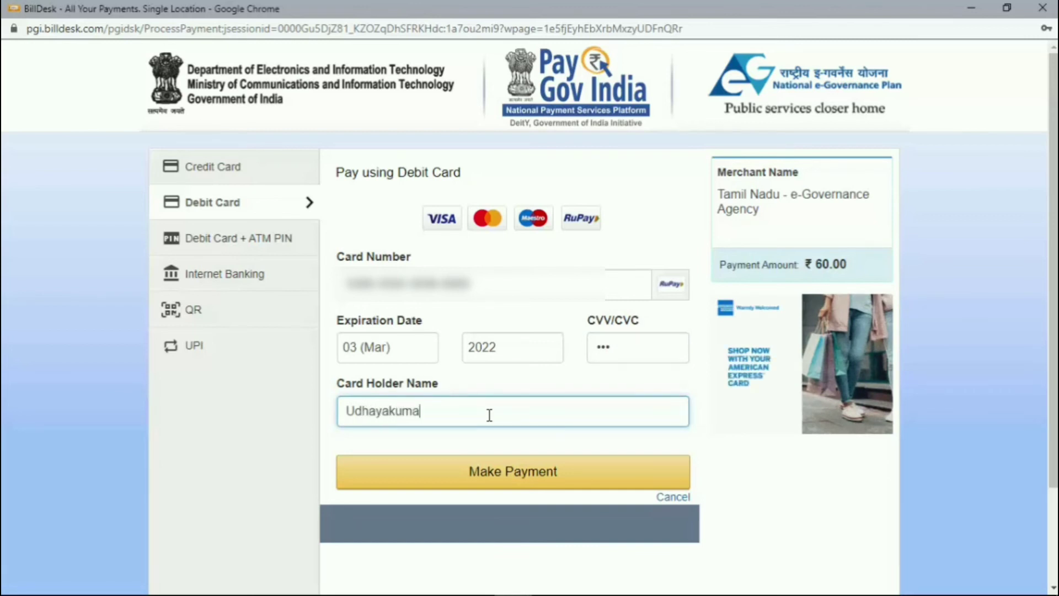
{"action": "type", "text": "r K"}
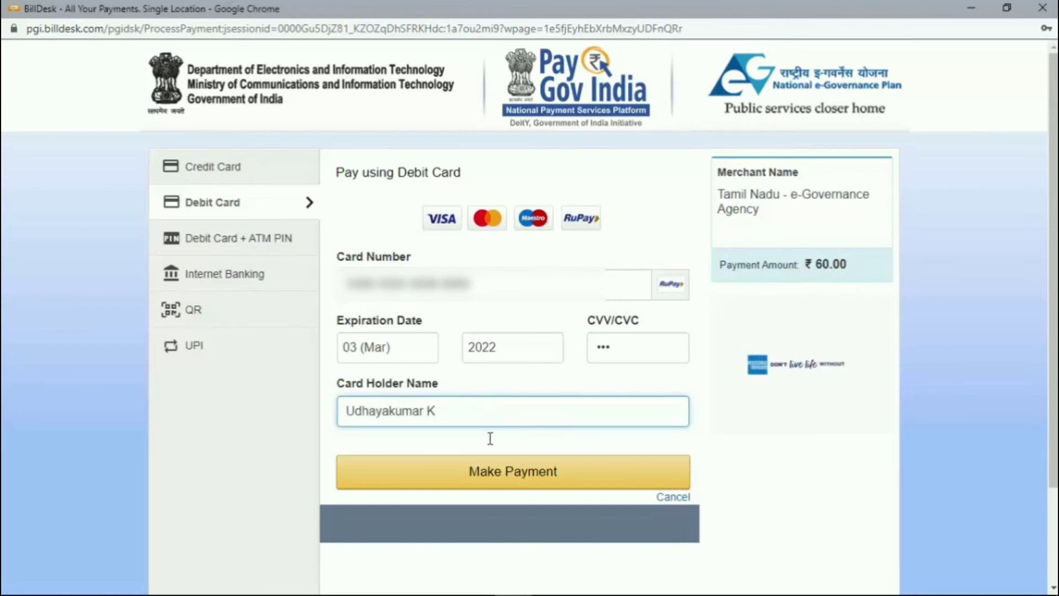
{"action": "left_click", "coordinate": [496, 470]}
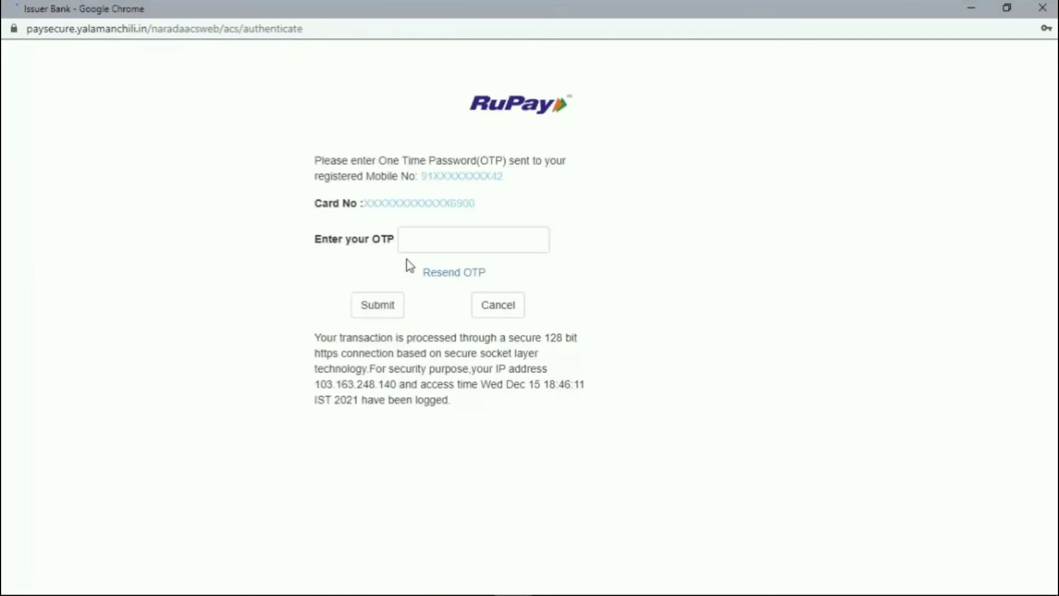
Enter the one-time password received by SMS and submit it.
{"action": "left_click", "coordinate": [449, 240]}
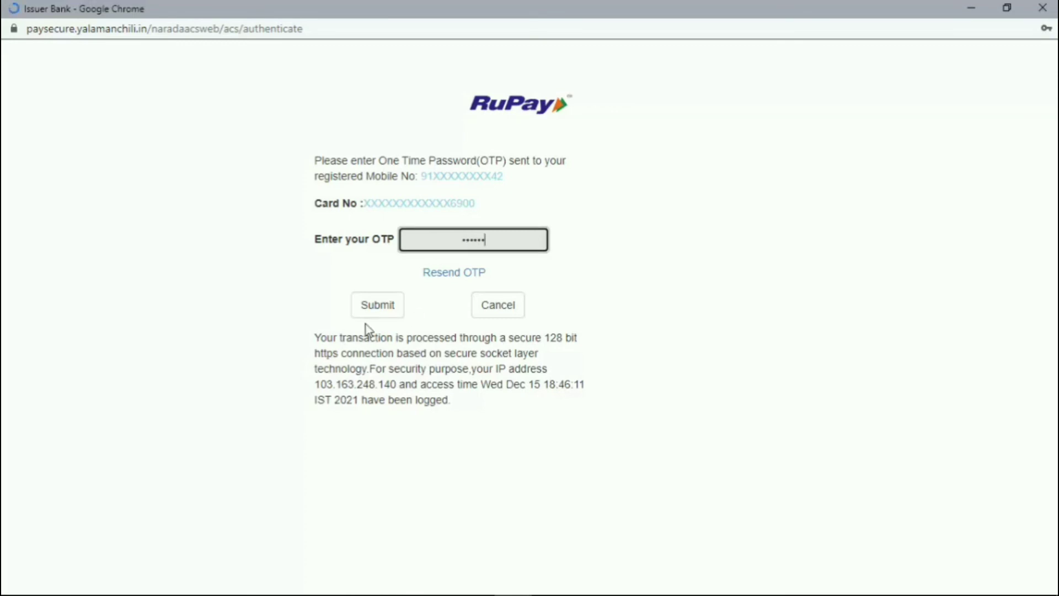
{"action": "left_click", "coordinate": [376, 298]}
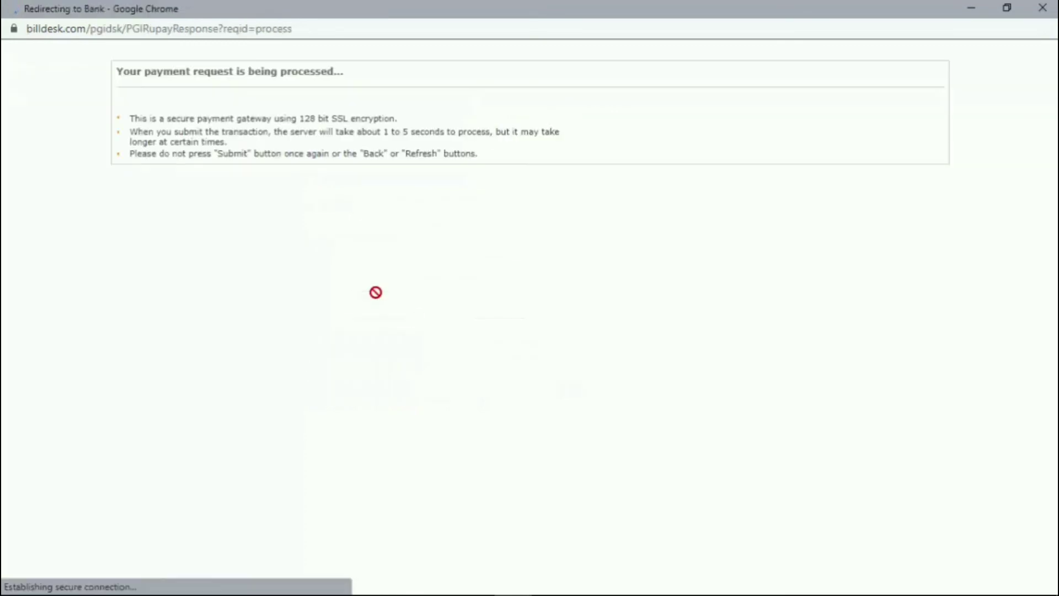